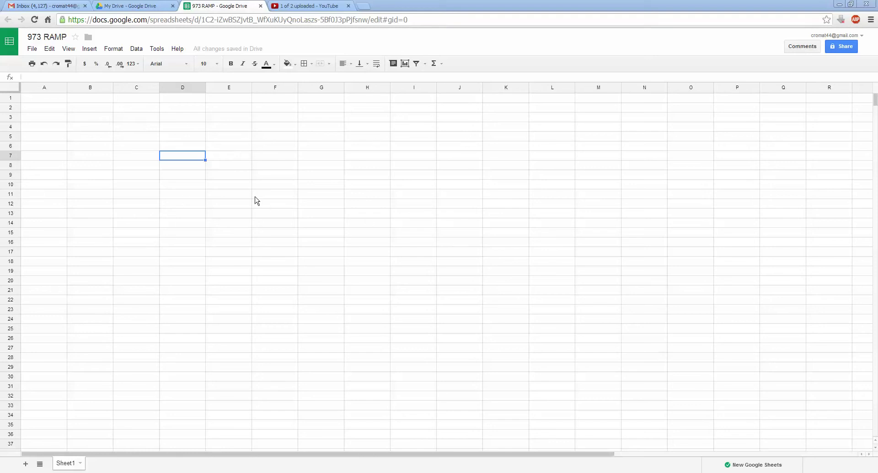
Try selecting cells J13:J14 and range A1:J17, then return to A1
drag(457, 225, 457, 214)
right_click(457, 224)
click(331, 194)
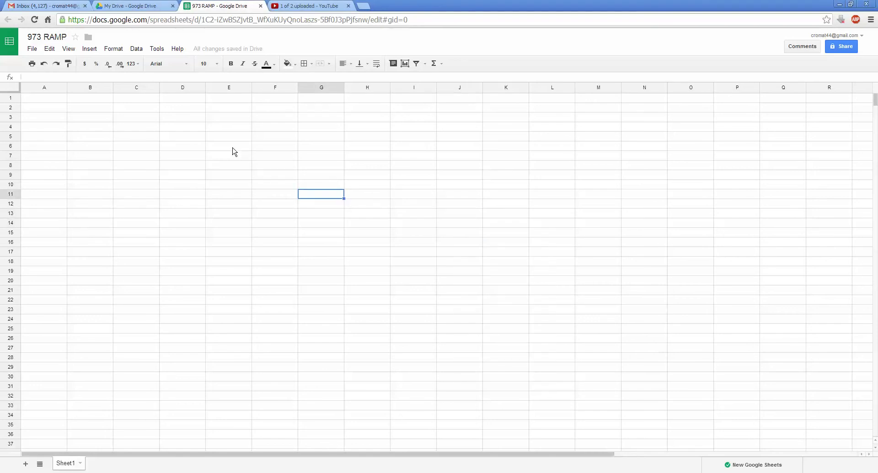
drag(44, 102, 459, 251)
click(659, 281)
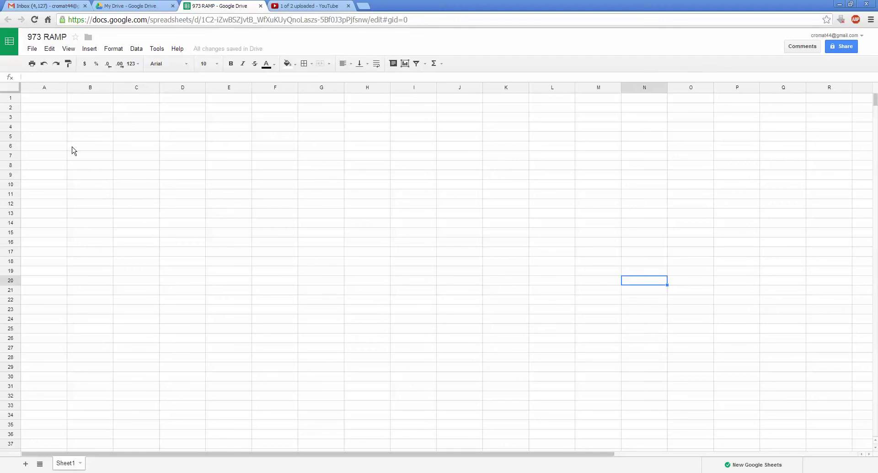
click(59, 101)
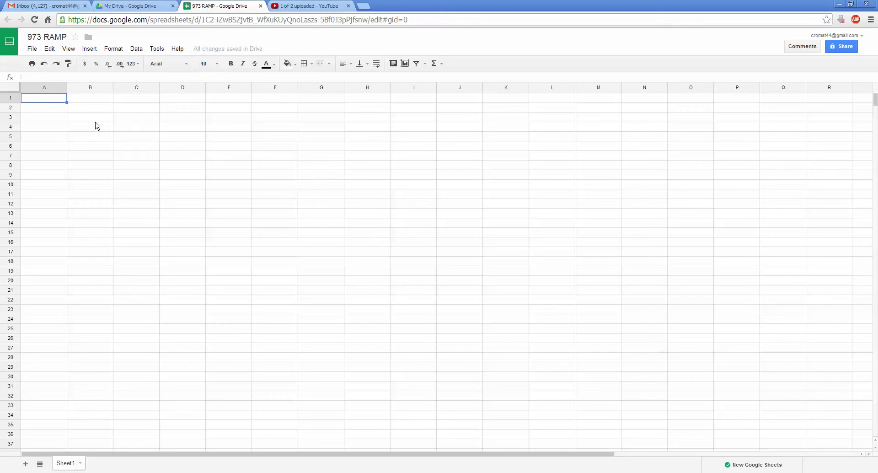
Type test entries 'asd' and 'asdf' in a few cells, then undo them
text(asd)
click(260, 147)
text(asd)
click(133, 175)
text(asdf)
click(96, 150)
key(ctrl+z)
key(ctrl+z)
key(ctrl+z)
Enter 16123 in A1 and =A1*27 in B1, then start =sqrt( in C1
text(16123)
key(Tab)
text(=)
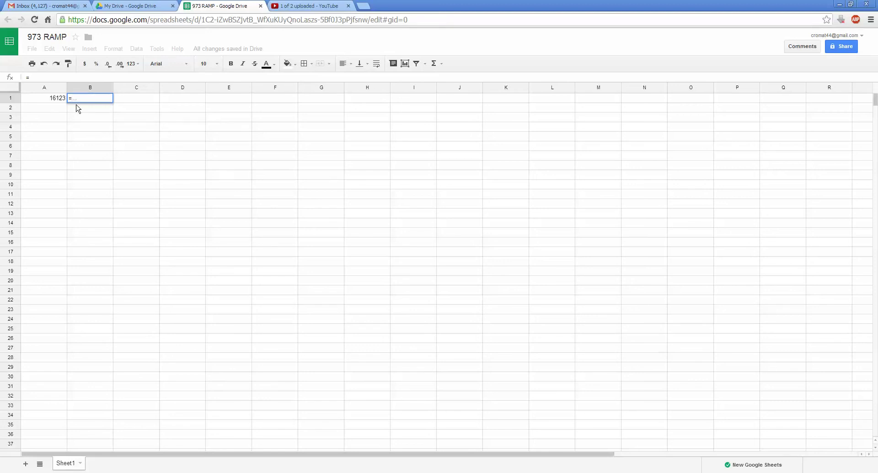
click(59, 103)
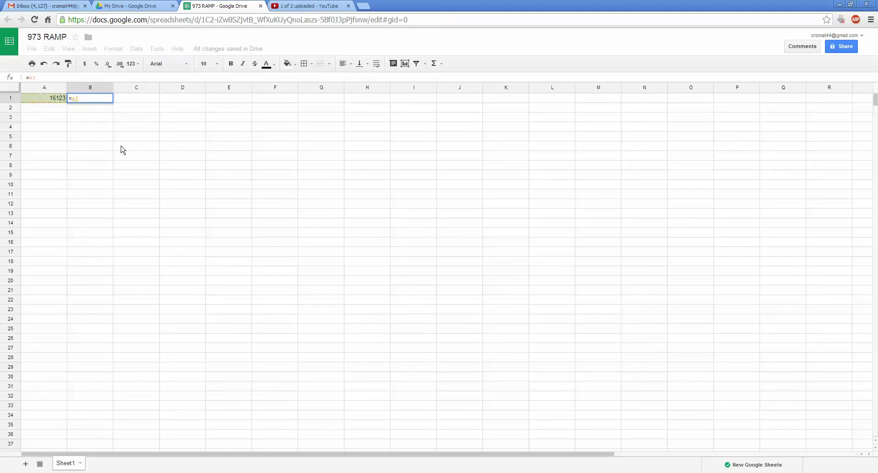
text(*27)
key(Return)
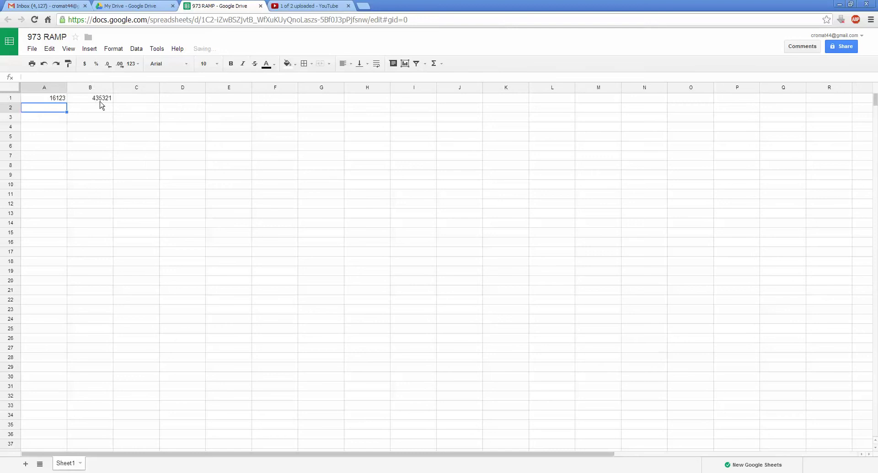
click(127, 101)
text(=)
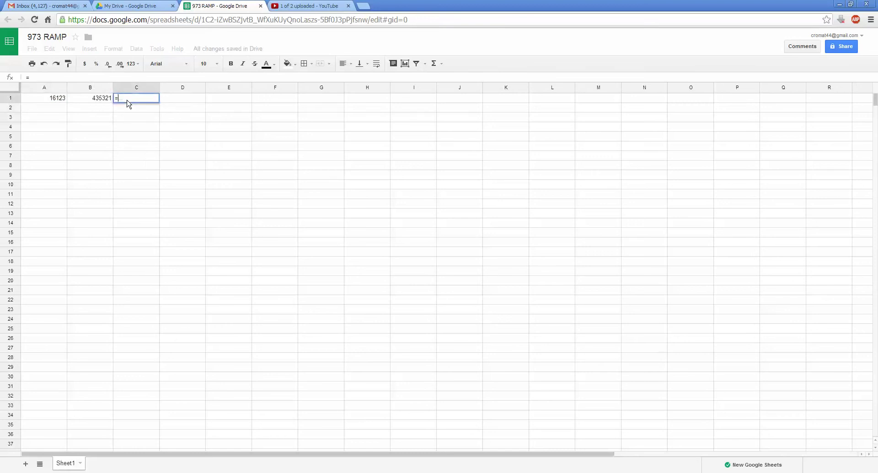
text(sqrt()
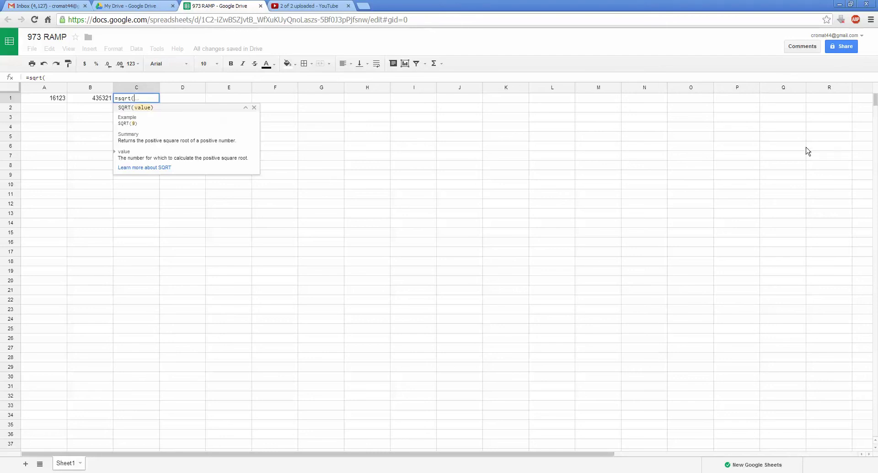
Finish C1 as the square root of B1 and begin A2's formula =B1/A1+C1
click(100, 99)
key(Return)
click(69, 111)
click(42, 110)
text(=)
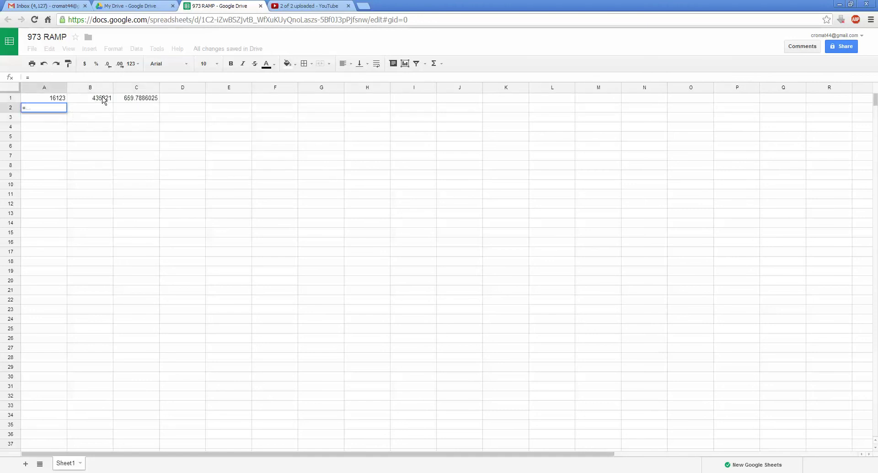
click(105, 101)
text(/)
click(48, 100)
text(+)
click(133, 99)
Extend A2 with +random()+max(A1:C1)/average(A1:C1)+row(E27) and commit it
text(+random()
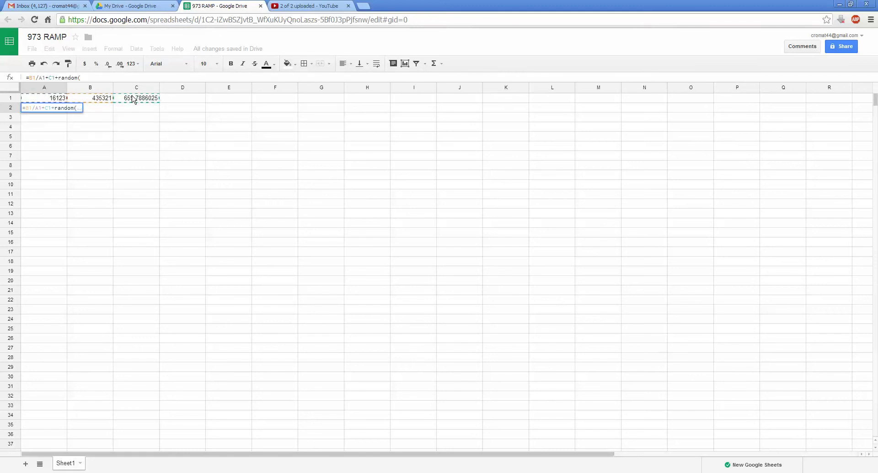
text()+max()
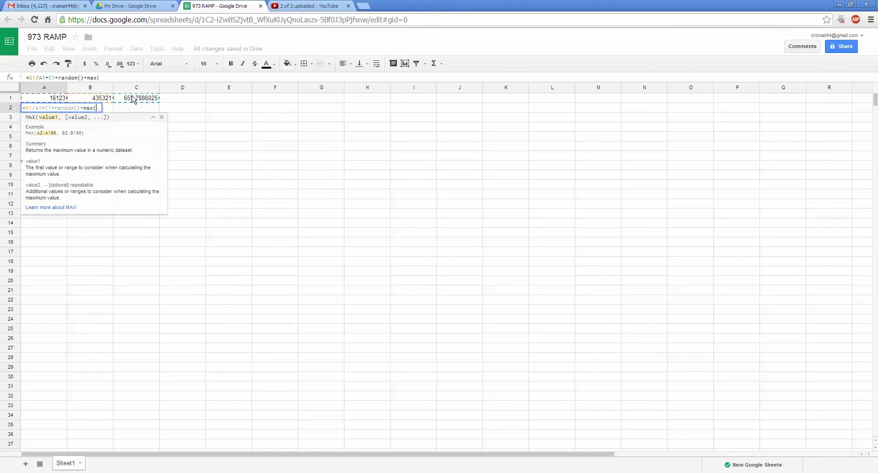
drag(59, 100, 143, 102)
text()/average()
drag(52, 100, 139, 99)
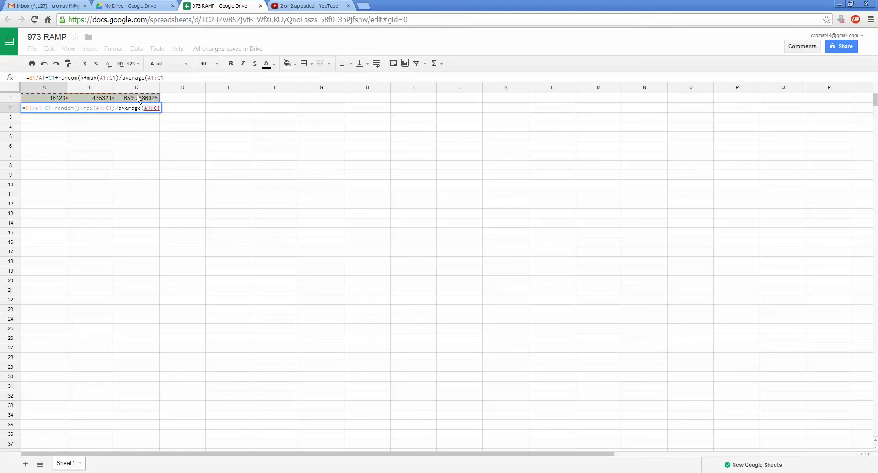
text()+row()
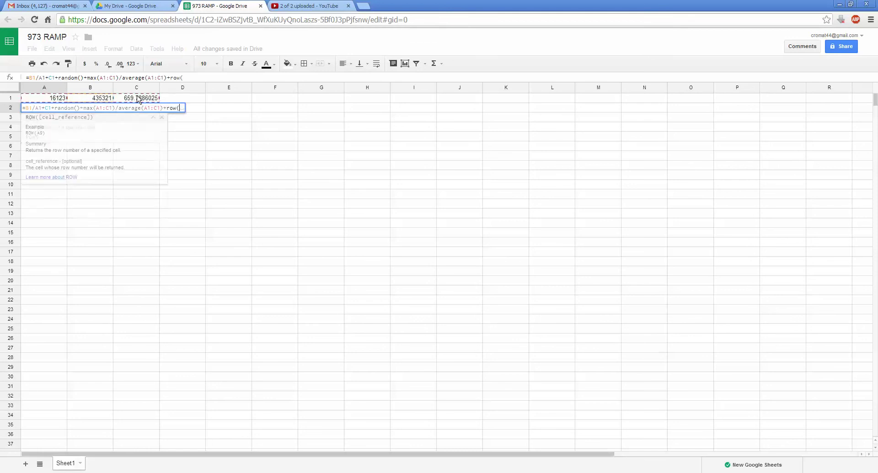
text(e27))
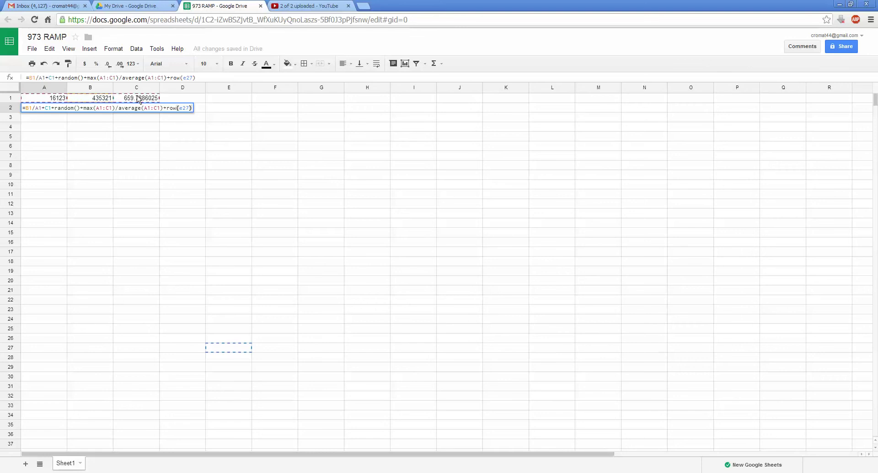
key(Return)
Fix A2's error by replacing random with RAND, then select A1:C2 for clearing
click(53, 110)
double_click(54, 109)
click(47, 145)
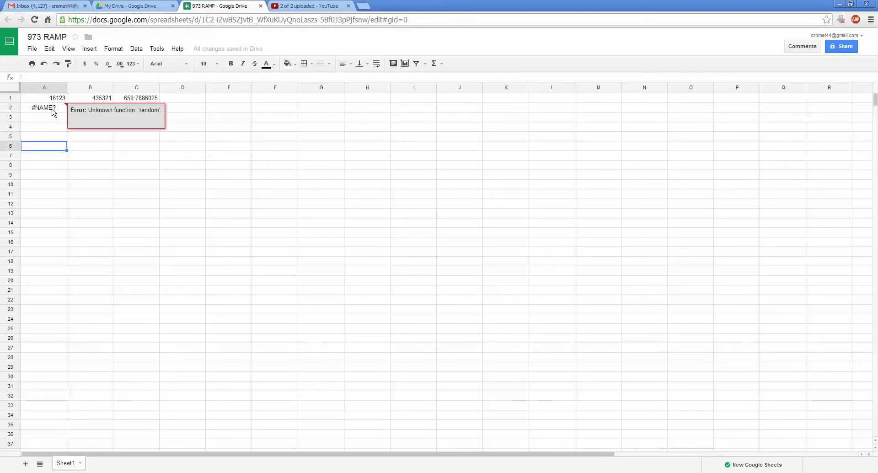
click(54, 112)
double_click(54, 111)
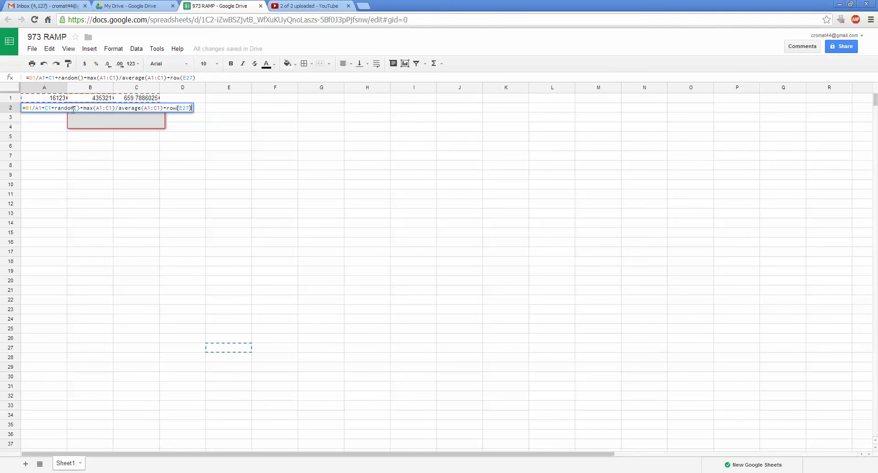
double_click(76, 110)
text(RAND)
key(Tab)
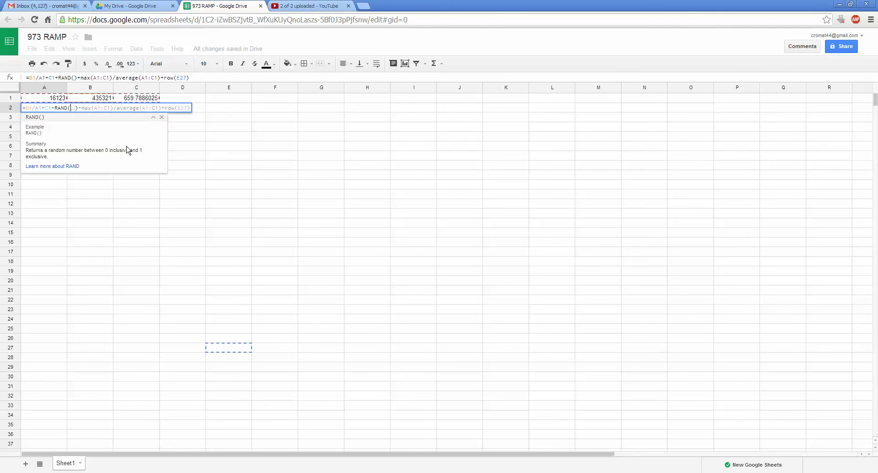
key(Return)
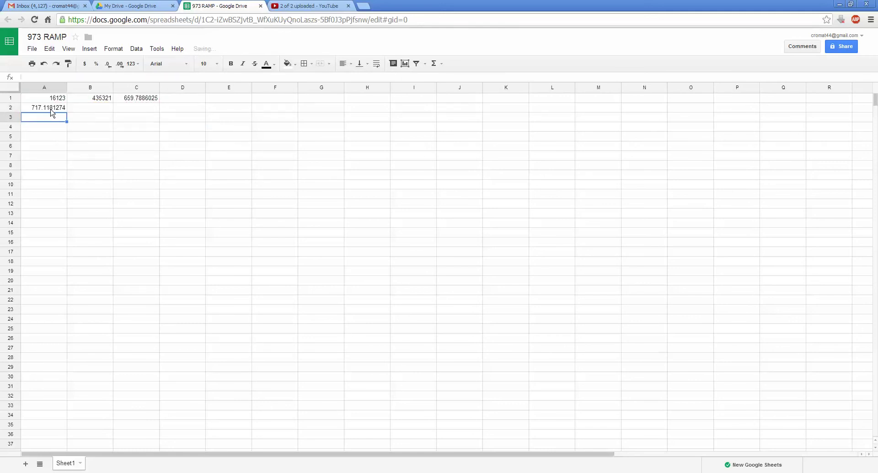
drag(52, 110, 137, 98)
key(Delete)
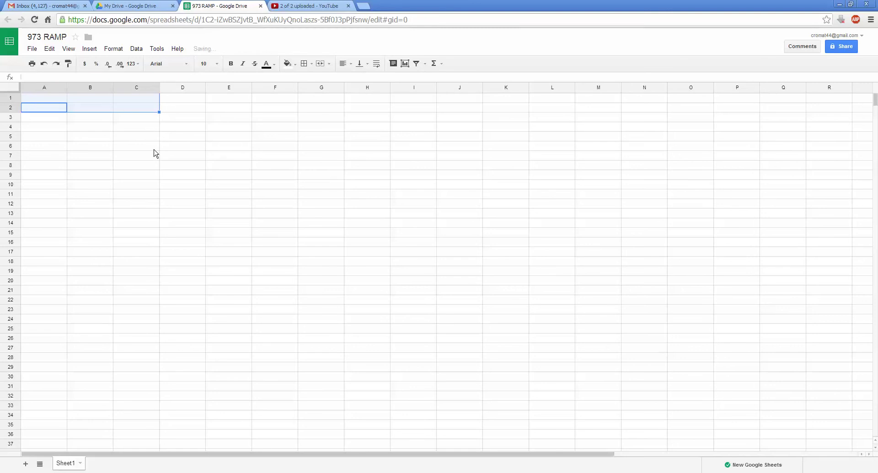
click(63, 98)
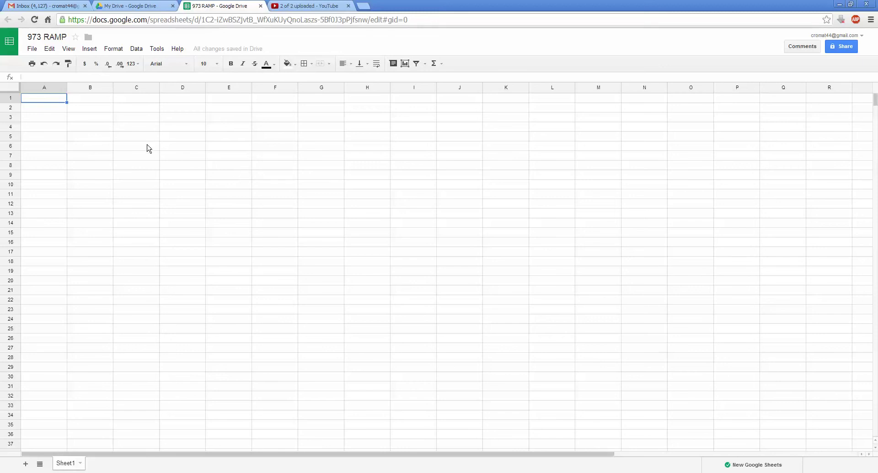
Add a Motor Spec title with headers Free Speed (rpm), Stall Torque (in), Stall Current (A), # motors
text(Motor Spec)
key(Return)
text(Free Speed (rpm)
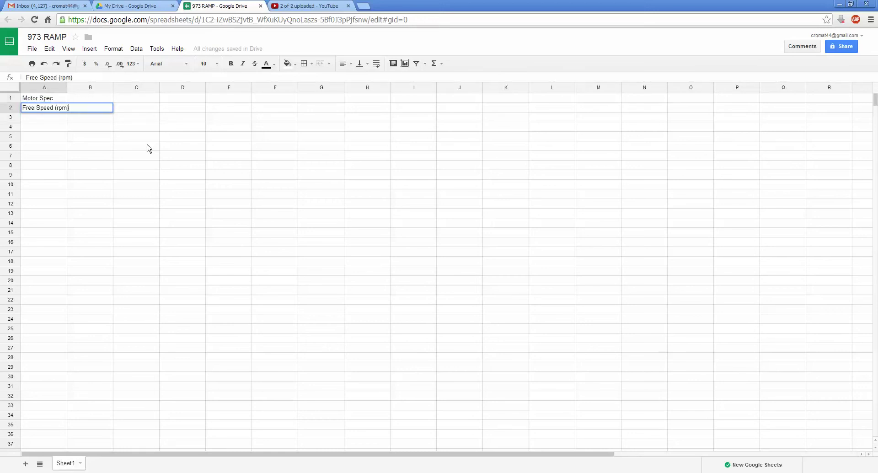
text())
key(Tab)
text(Stall T)
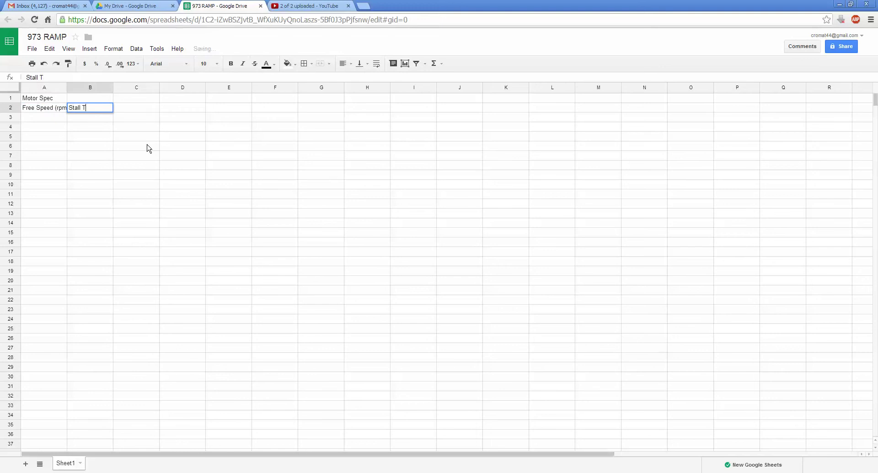
text(orque (in-lb)
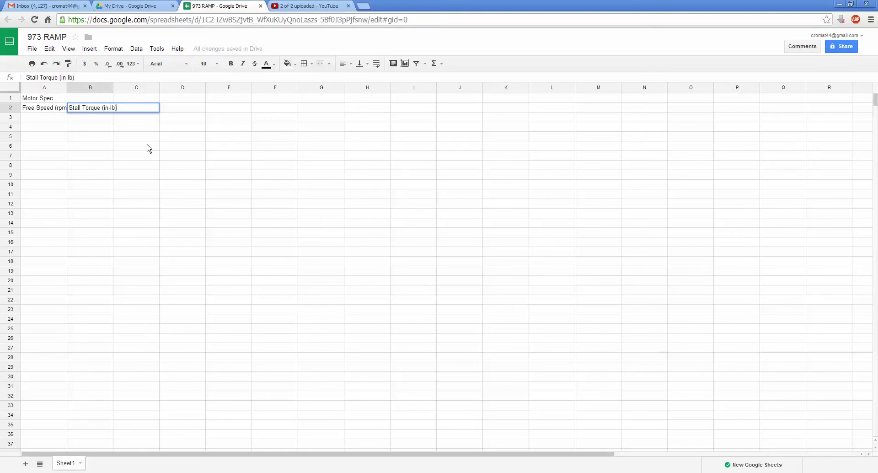
key(Tab)
text(Stall Current ()
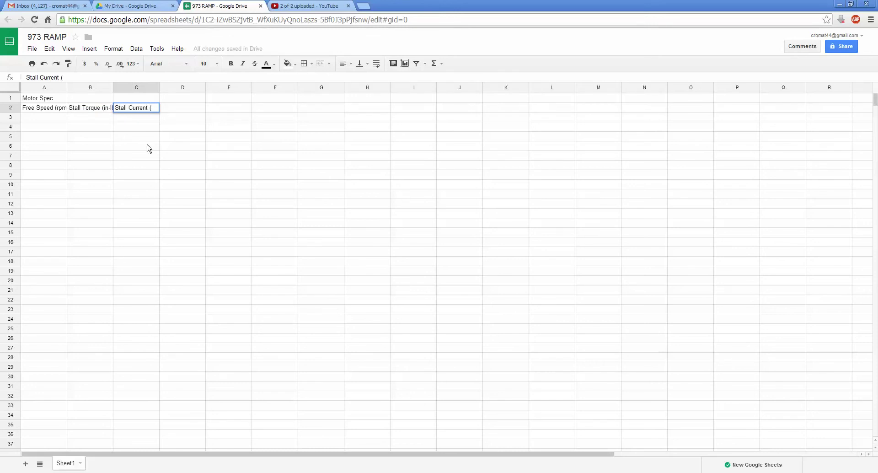
text(A))
key(Tab)
text(# motors)
key(Return)
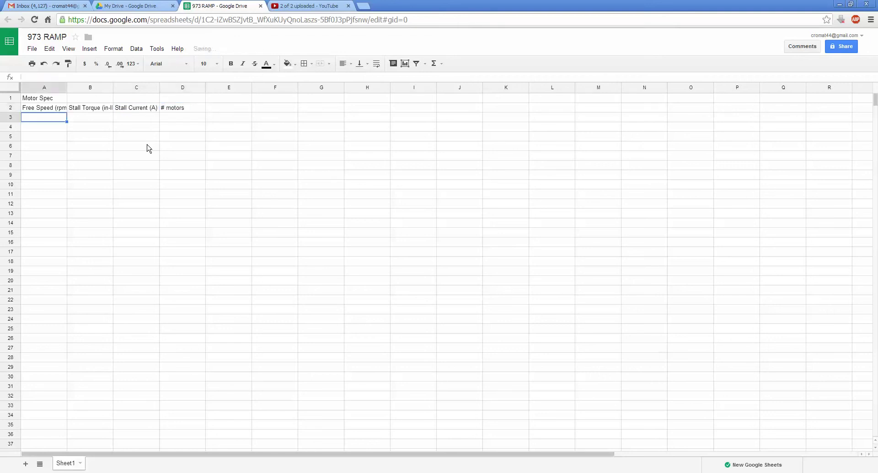
Enter 5310, =343.4/16, 133 and 2 under the motor headers
text(5310)
key(Tab)
text(=343.4/16)
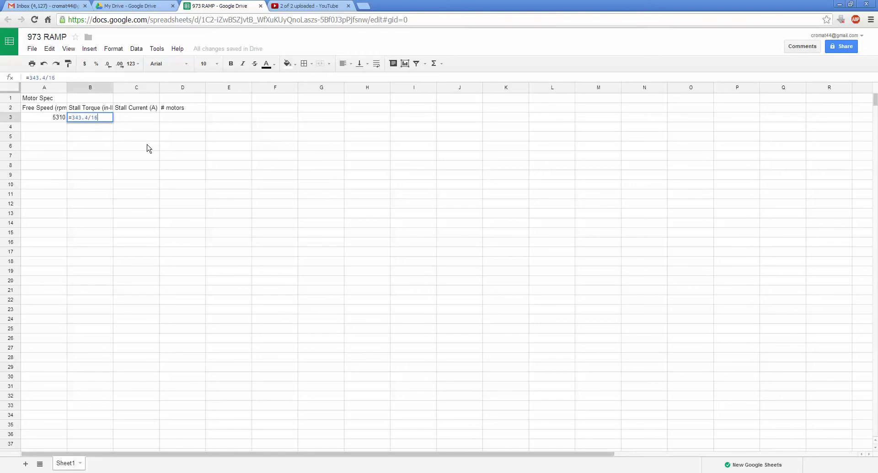
key(Tab)
text(1)
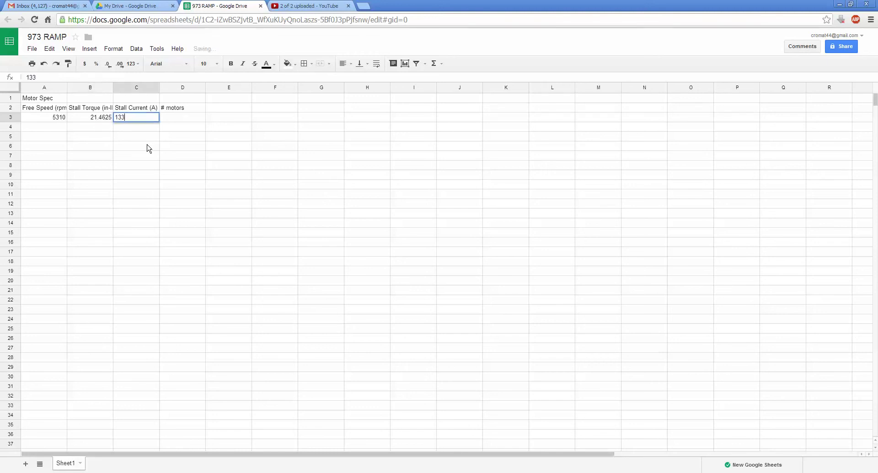
key(Tab)
text(2)
key(Return)
Title A5 'Gearing' with column headers Stage, Pinion, Spur and Ratio
click(48, 142)
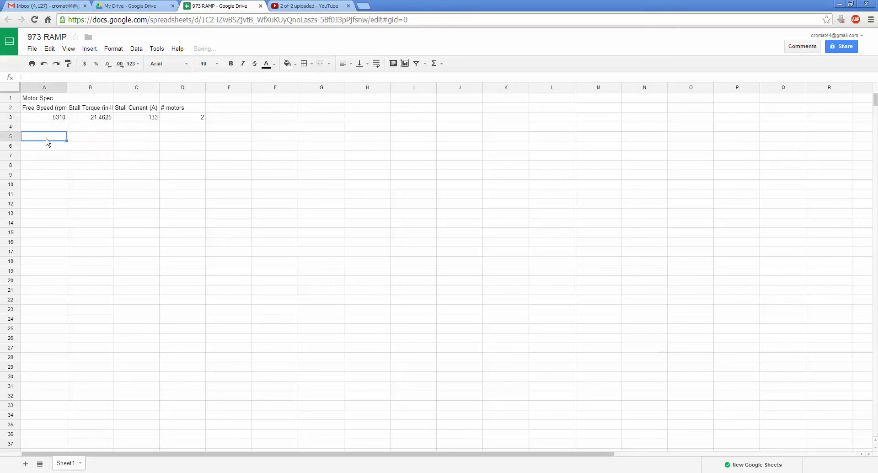
text(Gearing)
key(Return)
text(Stage)
key(Tab)
text(Pinion)
key(Tab)
text(Spur)
key(Tab)
text(Ratio)
key(Return)
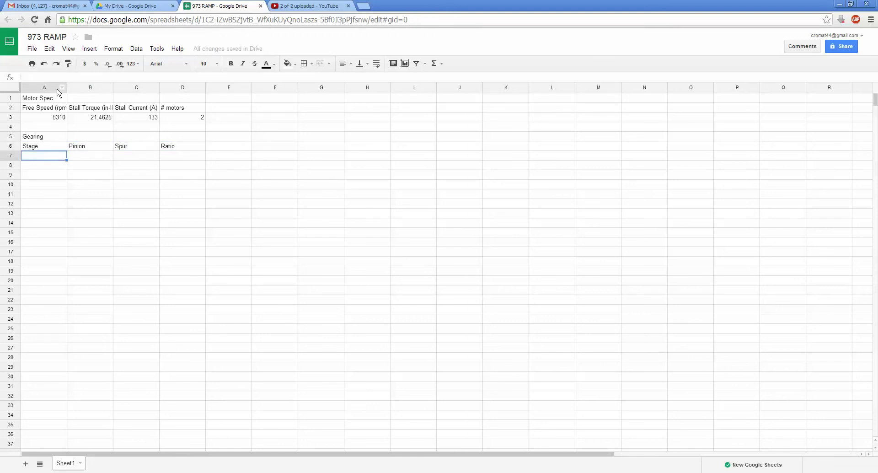
List the stages AM Planetery, Vex spur, Vex spur, Vex Spur and Chain
text(AM)
text( PLan)
text(anetery)
key(Return)
text(V)
key(Return)
key(Up)
key(Return)
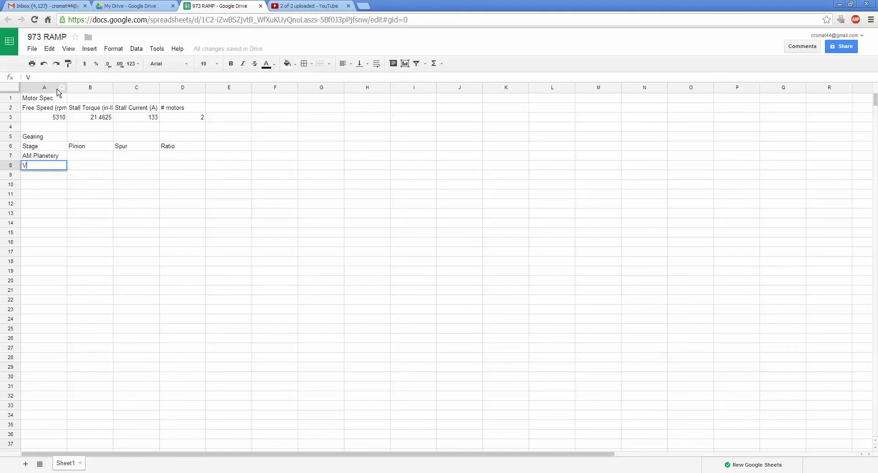
text(ex spur)
key(Return)
text(Vex spur)
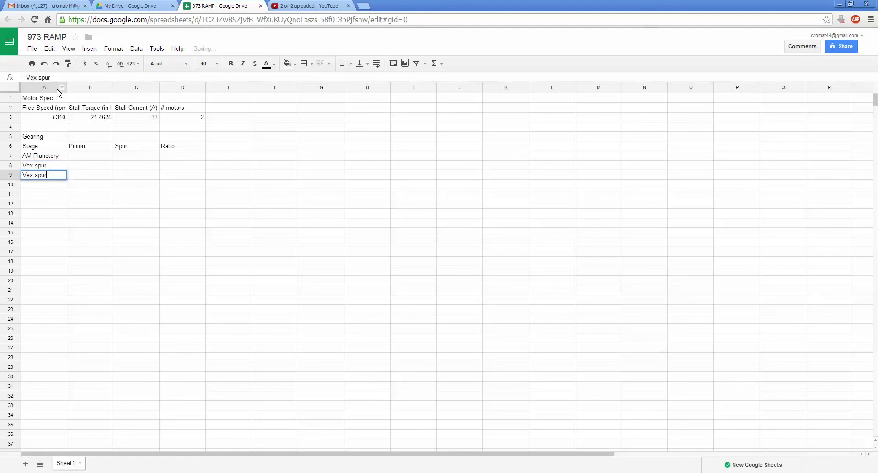
key(Return)
text(Vex Spur)
key(Return)
text(Chain)
key(Tab)
key(Up)
key(Up)
key(Up)
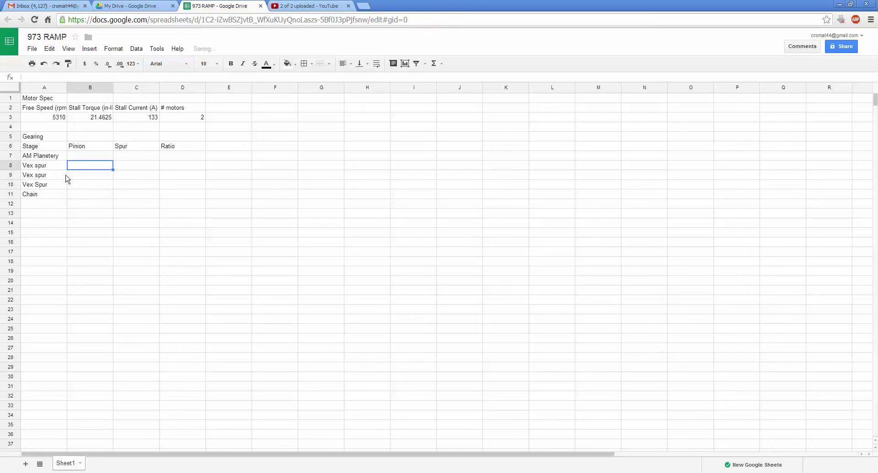
Give the AM Planetery stage pinion 1 and spur 3.67
key(Up)
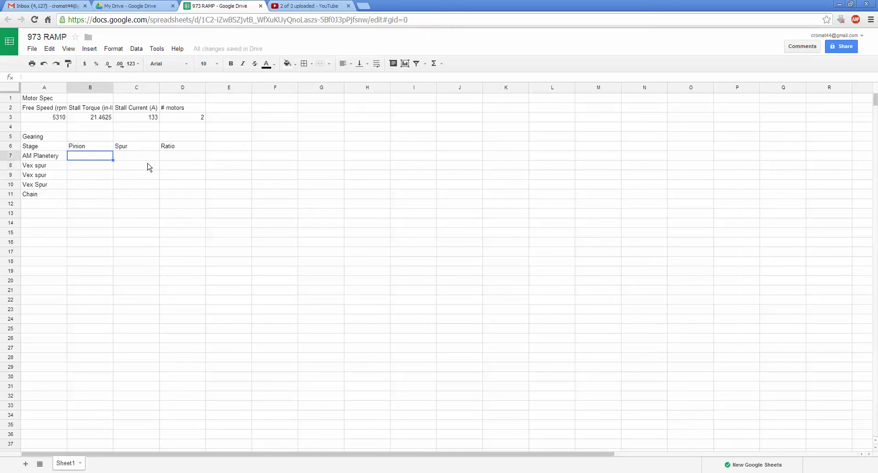
text(1)
key(Tab)
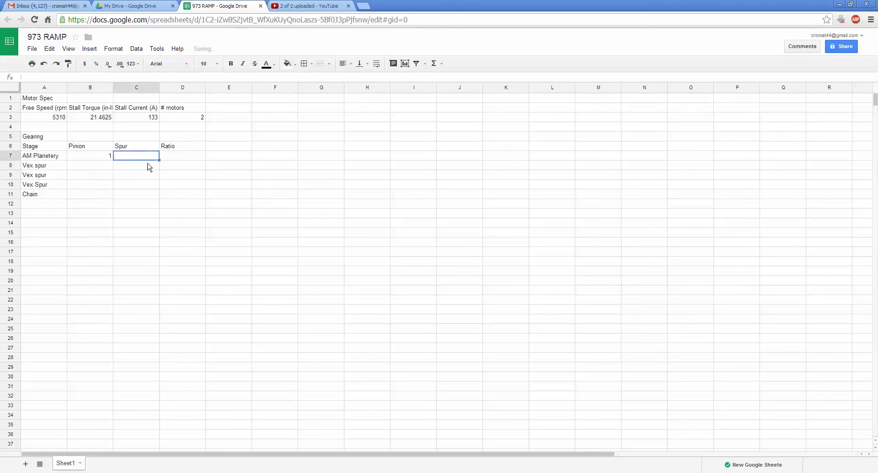
text(3.67)
key(Return)
click(91, 157)
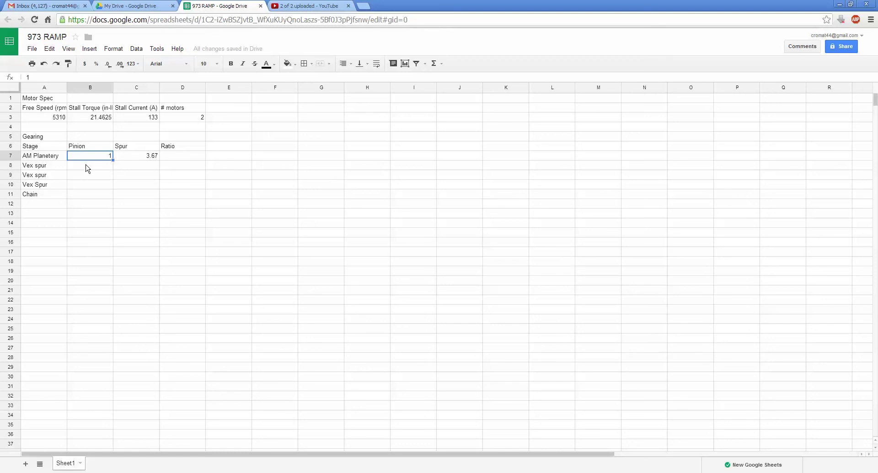
Set pinion 14 and spur 50 for all three Vex spur stages
click(88, 169)
text(14)
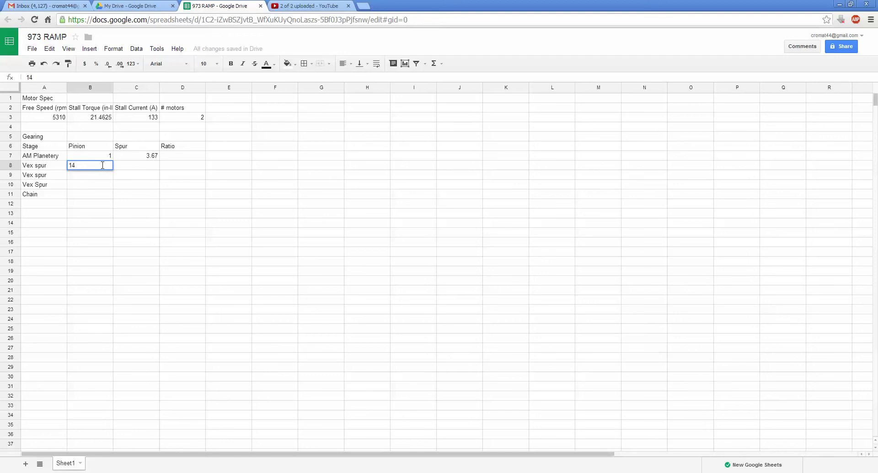
key(Tab)
text(50)
key(Return)
text(14)
key(Tab)
text(50)
key(Return)
text(14)
key(Tab)
text(50)
key(Return)
Give the Chain stage pinion 12 and spur 60
text(12)
key(Tab)
text(60)
key(Return)
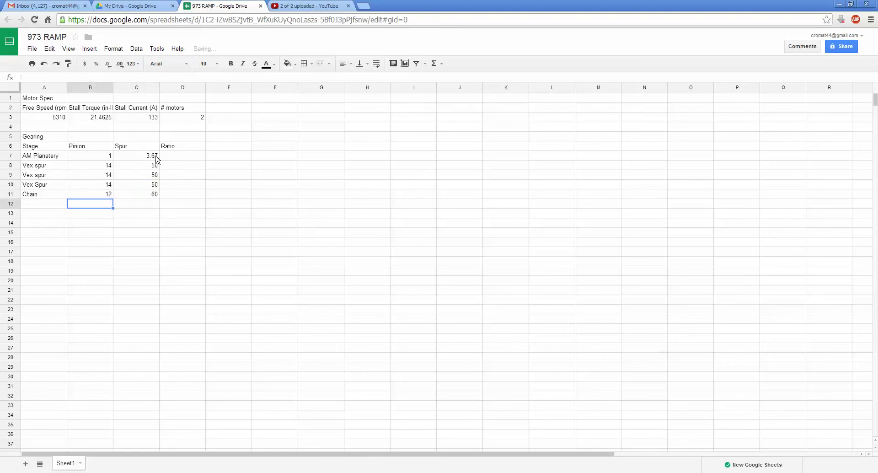
Compute D7 as =C7/B7 and fill the ratio formula down to D11
click(177, 158)
text(=)
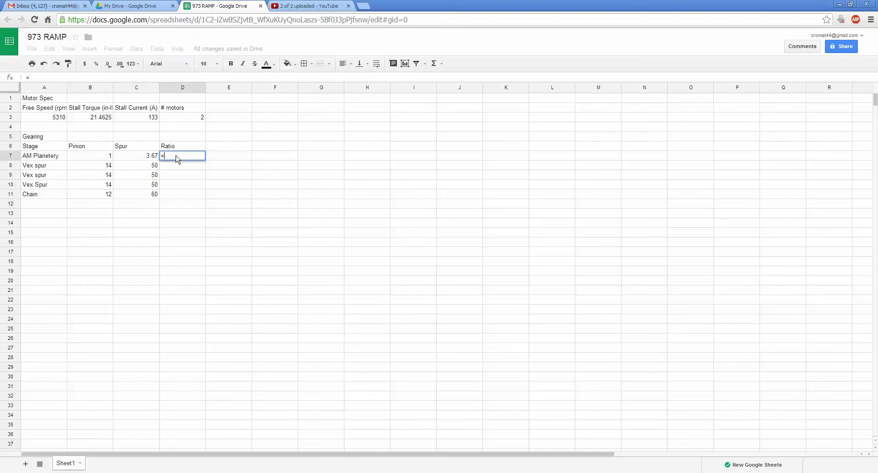
key(Left)
text(/)
click(110, 156)
key(Return)
click(188, 155)
drag(204, 160, 202, 192)
Check the copied ratio formulas in D7, D8, D10 and D11
double_click(190, 156)
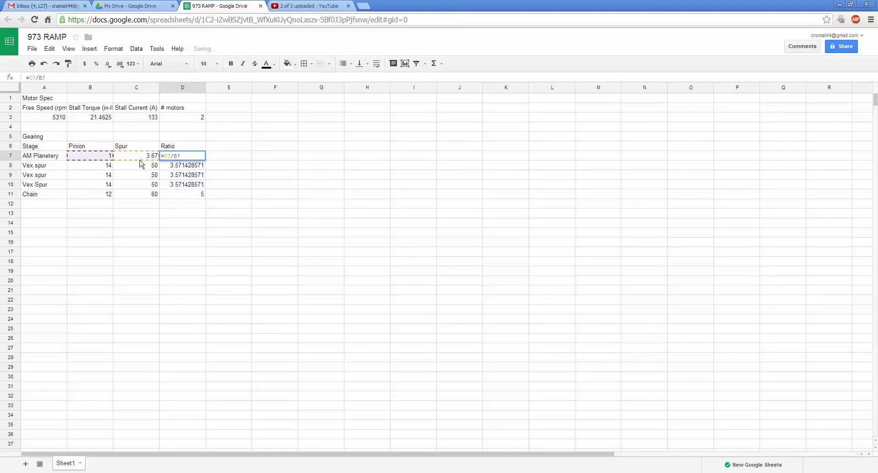
key(Return)
double_click(186, 166)
key(Return)
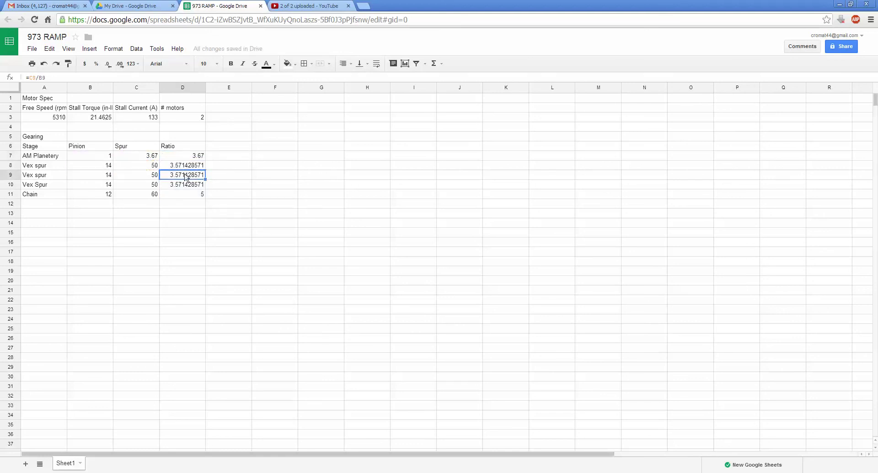
key(Down)
double_click(182, 186)
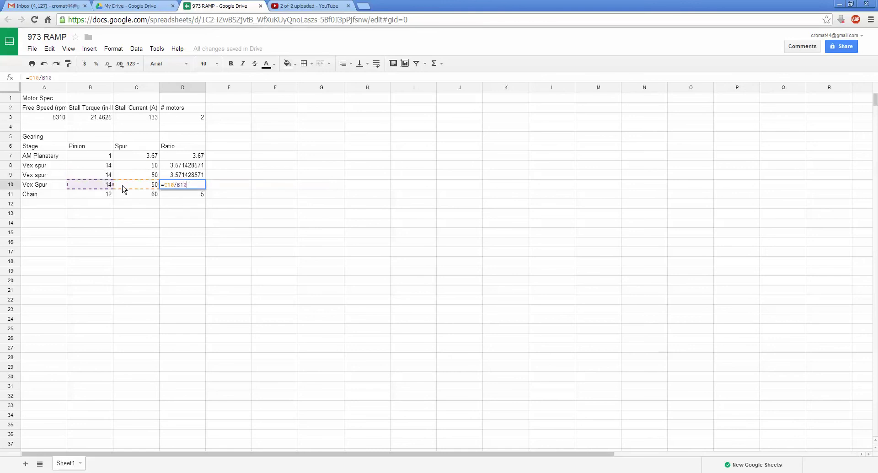
key(Return)
double_click(177, 197)
key(Return)
Label C13 'Ratio' and put =PRODUCT(D7:D11), giving 835.914723, in D13
click(144, 214)
text(Ratio)
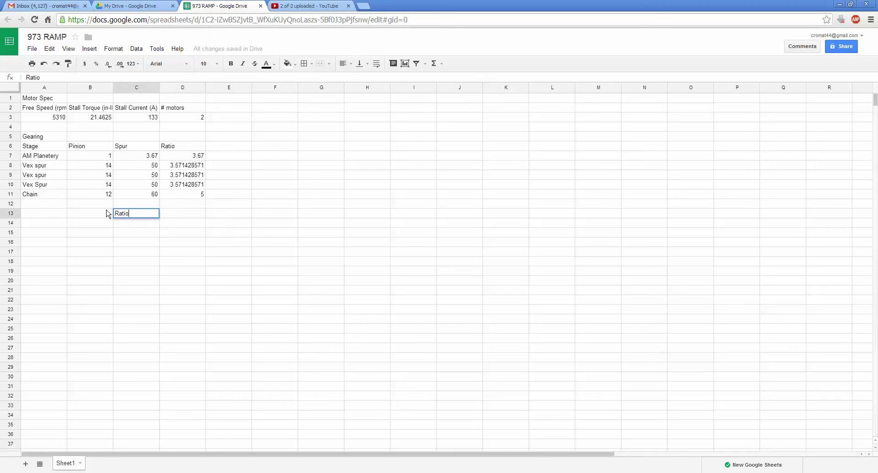
key(Tab)
text(=product()
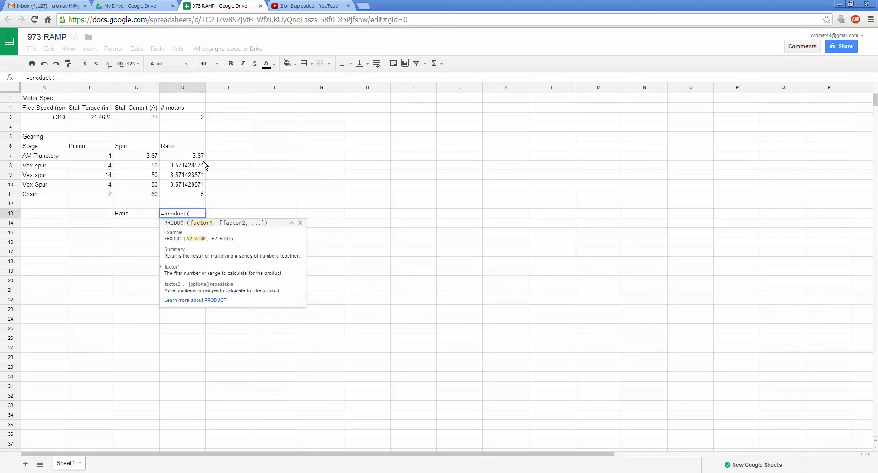
drag(194, 157, 183, 193)
key(Return)
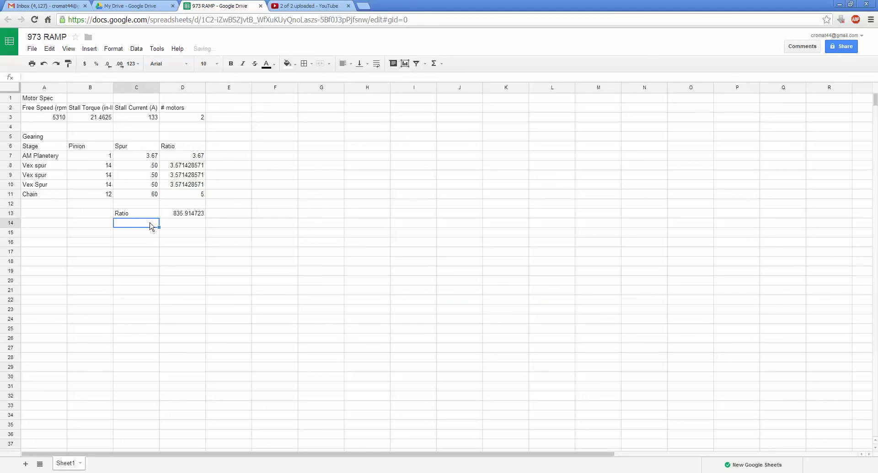
key(Left)
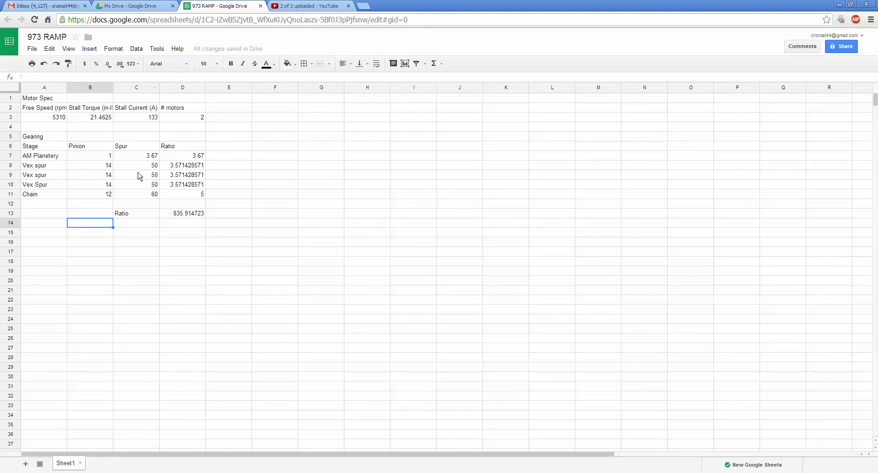
Try a Vex spur pinion value of 18, then undo it back to 14
click(101, 167)
text(18)
key(Return)
key(ctrl+z)
Title A15 'Combined Motor' and copy the motor spec headers A2:D2 into row 16
click(44, 231)
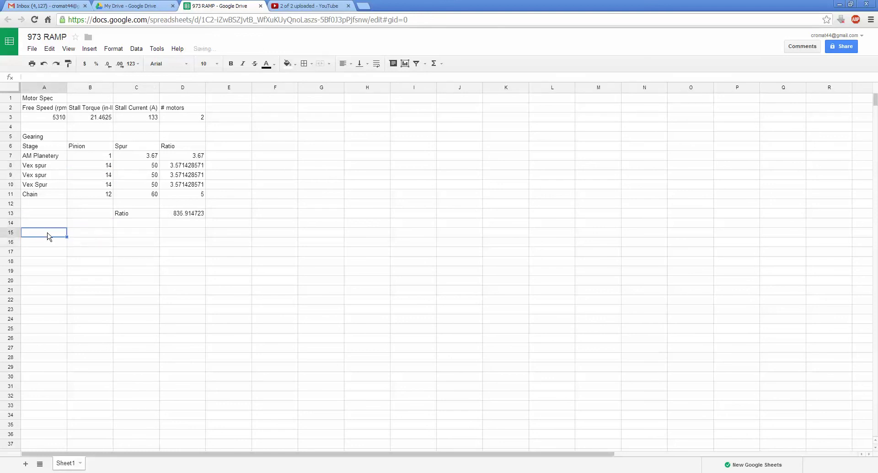
text(Combined)
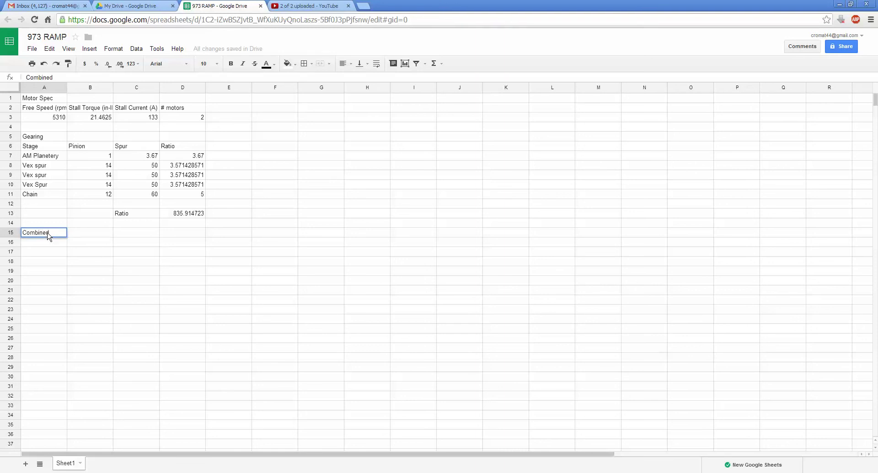
text(Motor)
key(Return)
drag(33, 111, 182, 108)
key(ctrl+c)
click(65, 243)
key(ctrl+v)
Enter the combined free speed formula =A3/D13 in A17
click(55, 251)
text(=)
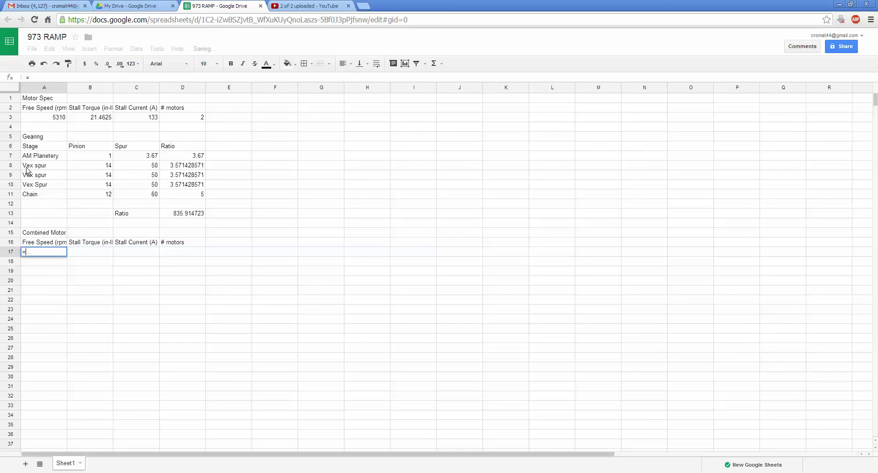
click(59, 119)
text(/)
click(187, 218)
key(Return)
Enter the combined stall torque formula =B3*D3*D13 in B17
click(103, 256)
double_click(101, 252)
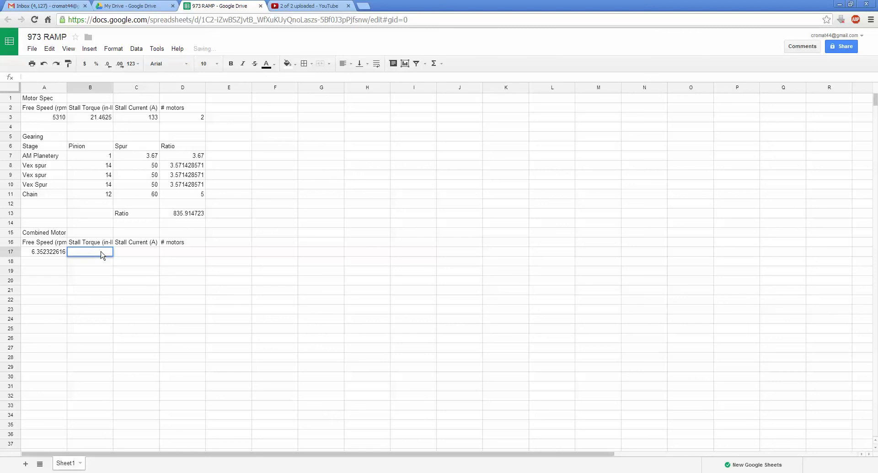
text(=)
click(105, 118)
text(*)
click(178, 120)
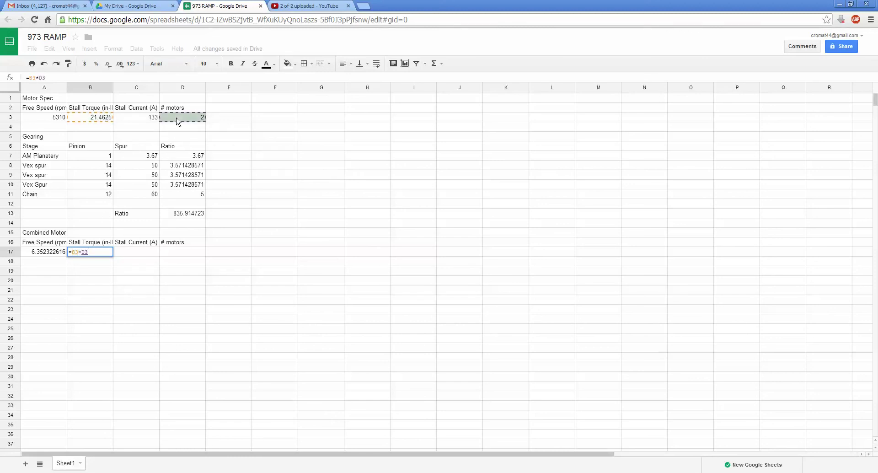
text(*)
click(187, 215)
key(Return)
Enter the combined stall current formula =C3*D3 in C17, then select the three results
click(147, 252)
text(=)
click(132, 118)
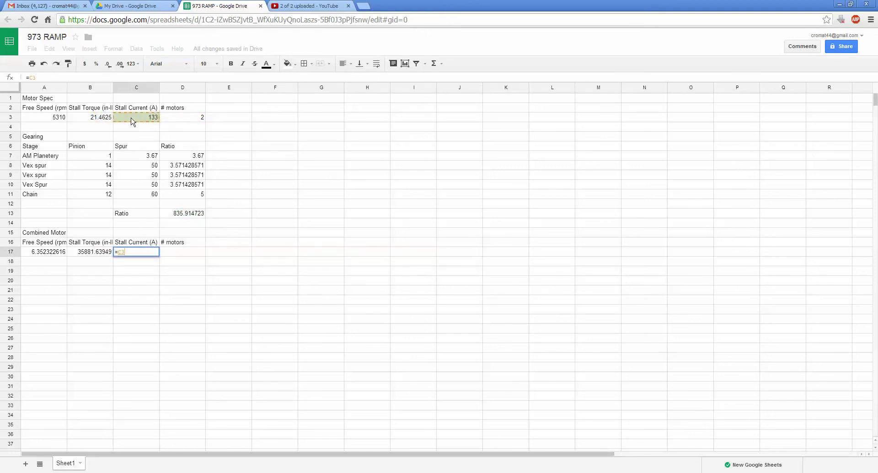
text(*)
click(197, 120)
key(Return)
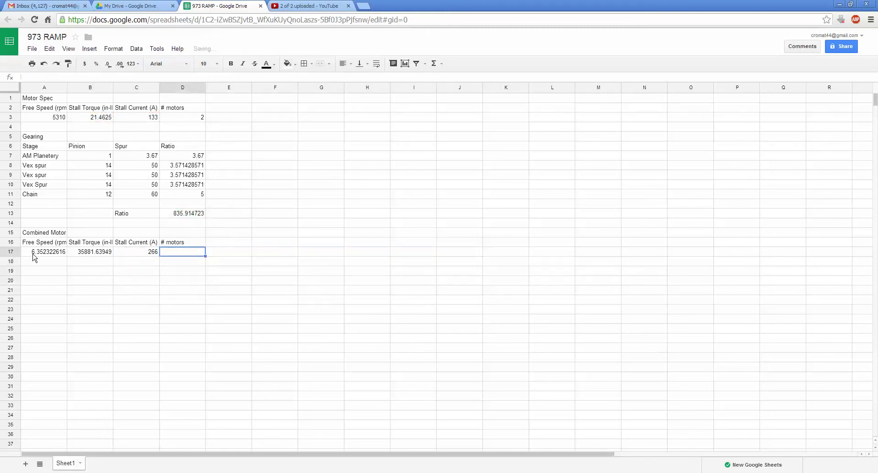
drag(35, 255, 149, 255)
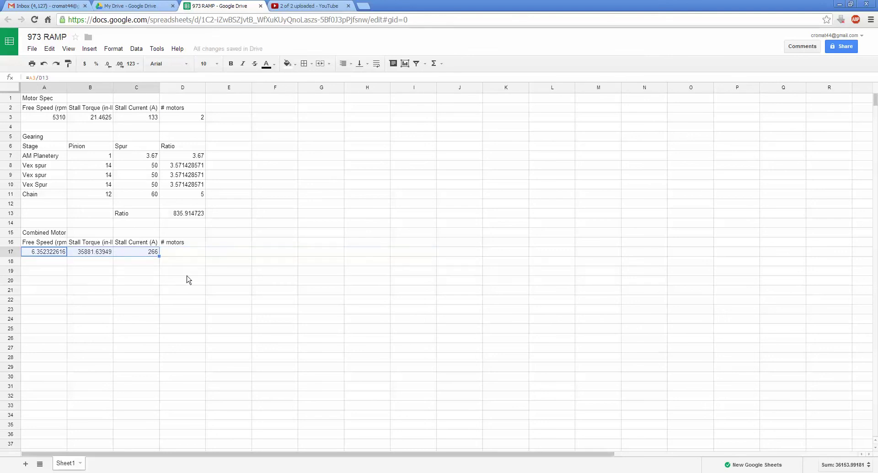
Add the 'Arm Spec' section title in A19
click(275, 244)
click(64, 272)
text(Arm Spec)
key(Return)
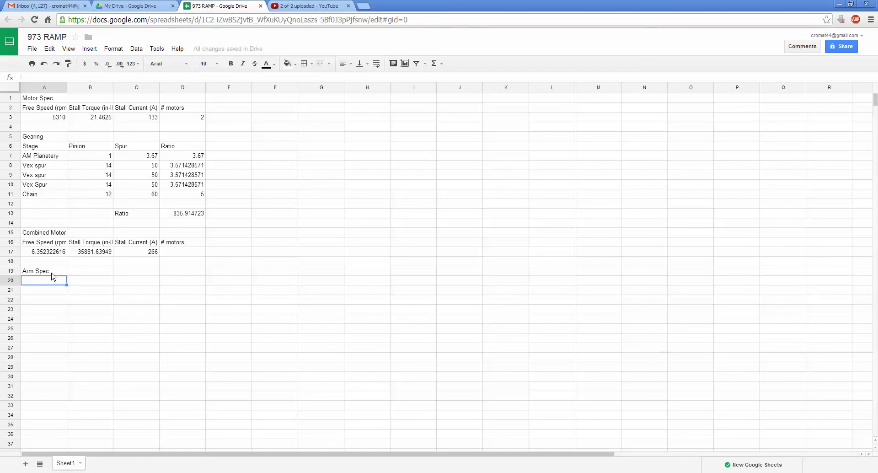
Add Length (in) and Weight (lb) headers with arm values 56 and 17
text(LEngt)
key(BackSpace)
key(BackSpace)
key(BackSpace)
key(BackSpace)
text(ength)
key(Tab)
text(Weight (lb))
key(Return)
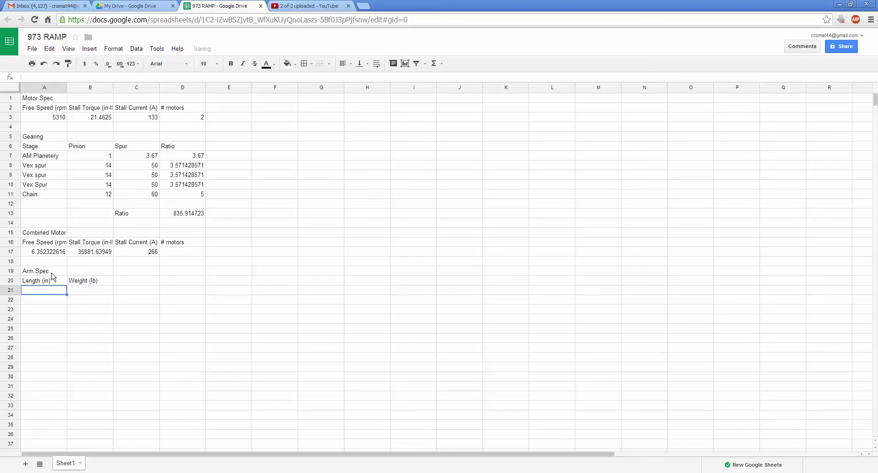
text(56)
key(Tab)
text(17)
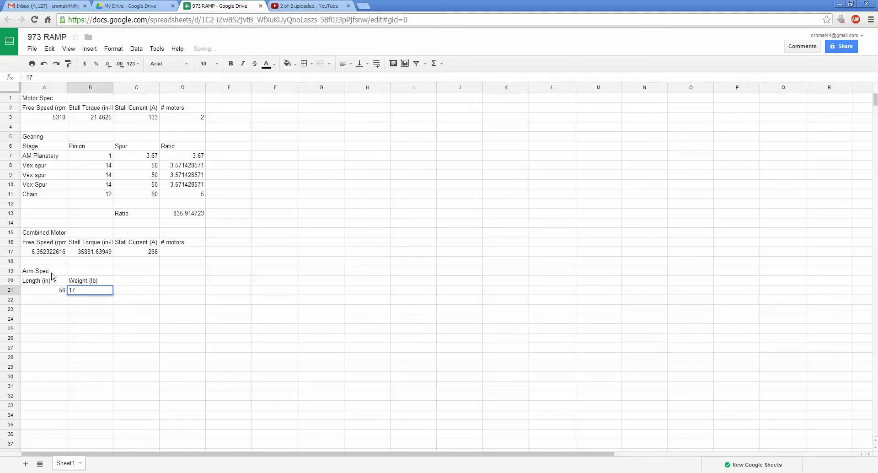
key(Return)
Add a Torque (in-lb) header with the formula =A21*B21 below it
click(99, 292)
click(128, 283)
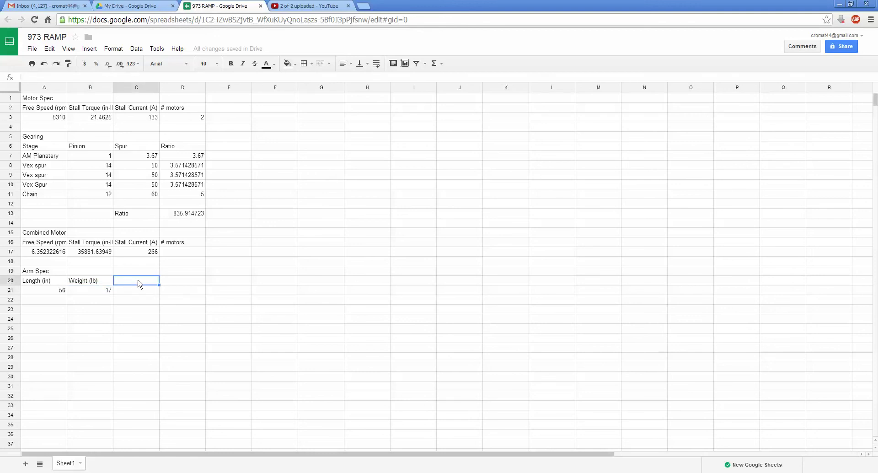
text(Torque (in-lb))
key(Return)
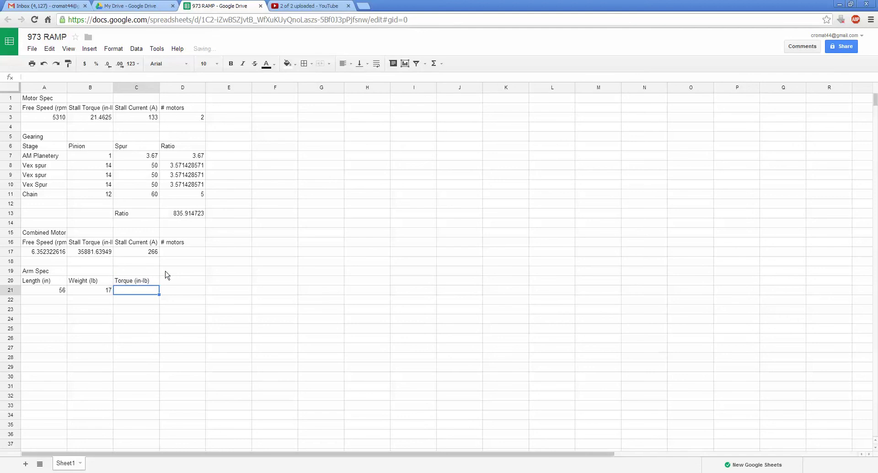
text(=)
click(60, 291)
text(*)
click(91, 290)
key(Return)
Review the Arm Spec headers and the arm torque and combined stall torque formulas
click(137, 283)
click(91, 282)
click(58, 282)
click(151, 281)
click(152, 293)
click(106, 252)
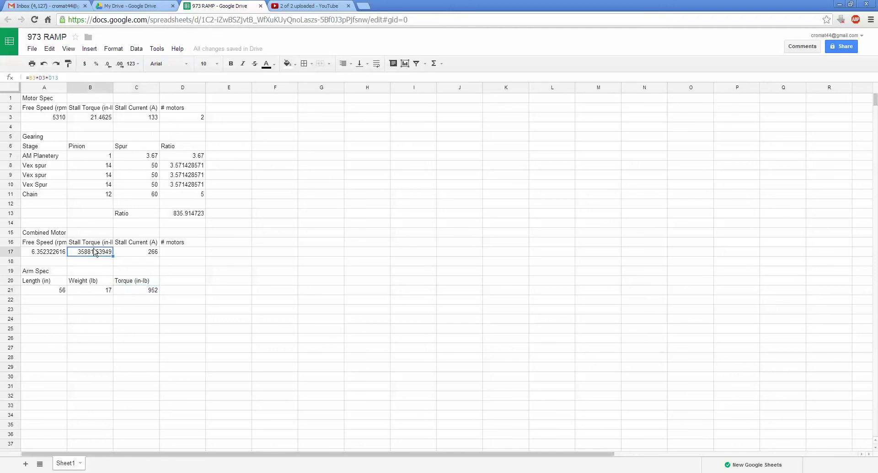
click(147, 292)
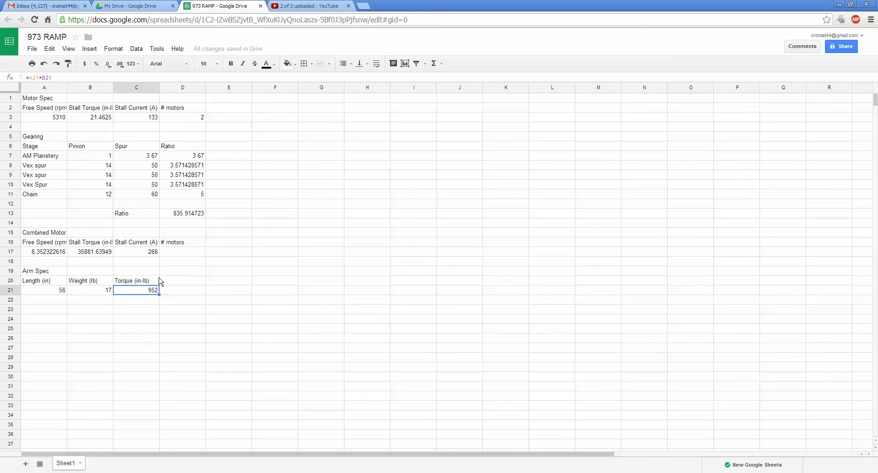
Add a % stall header in A23 with the formula =C21/B17 in A24
click(58, 309)
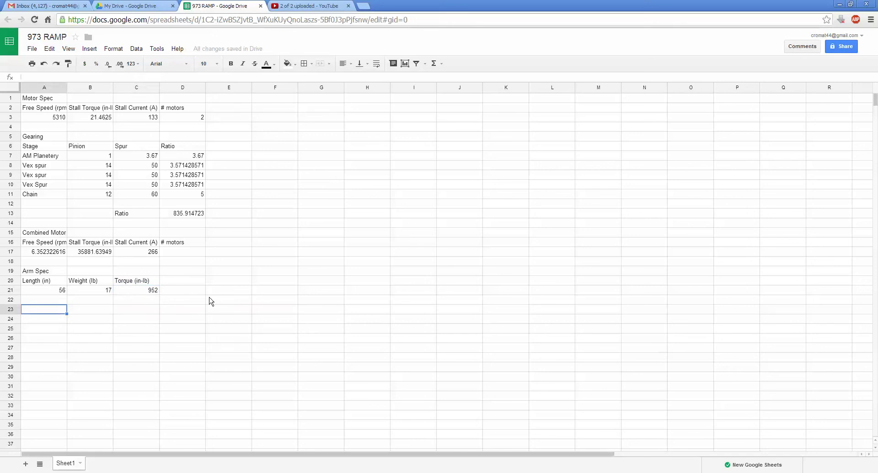
text(% stall)
key(Return)
text(=)
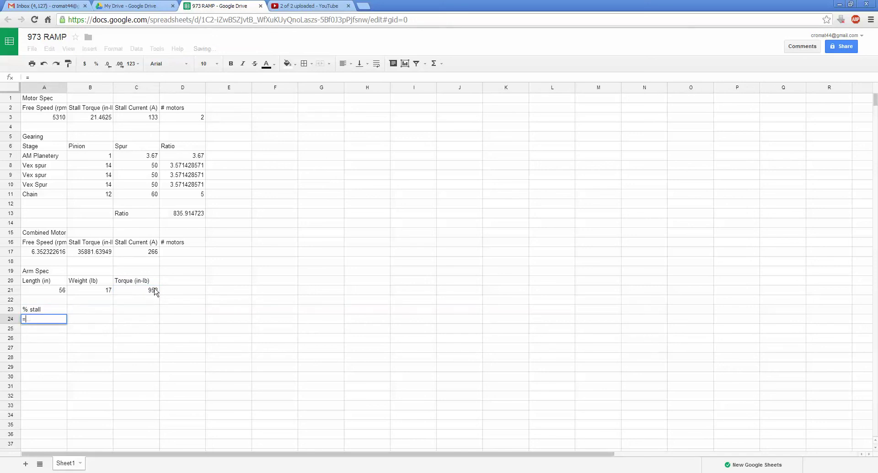
click(155, 290)
text(/)
click(91, 253)
key(Return)
click(35, 320)
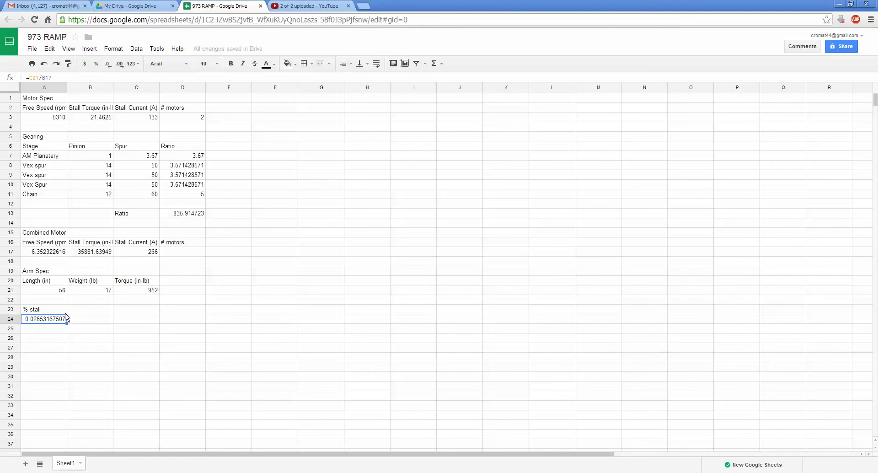
Add a Speed (rpm) header in B23 and start the formula =(1-A24)* below it
click(76, 314)
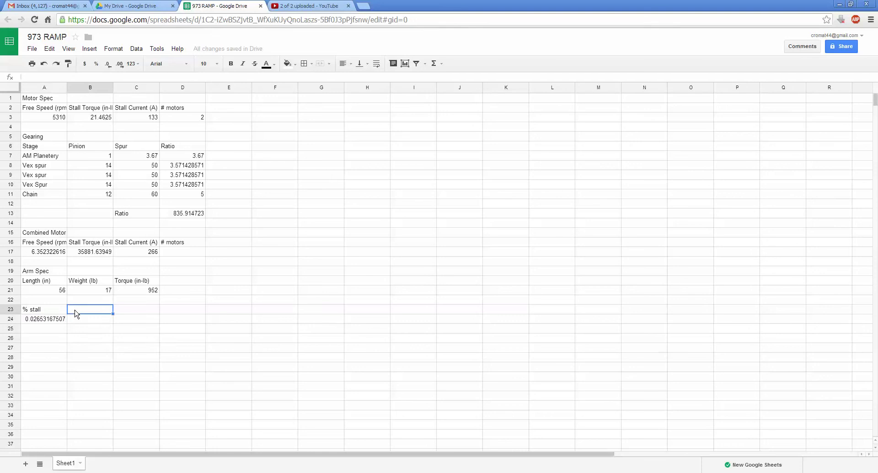
text(Se)
text(eed (rpm)
key(Return)
text(=(1-)
key(Left)
text()*)
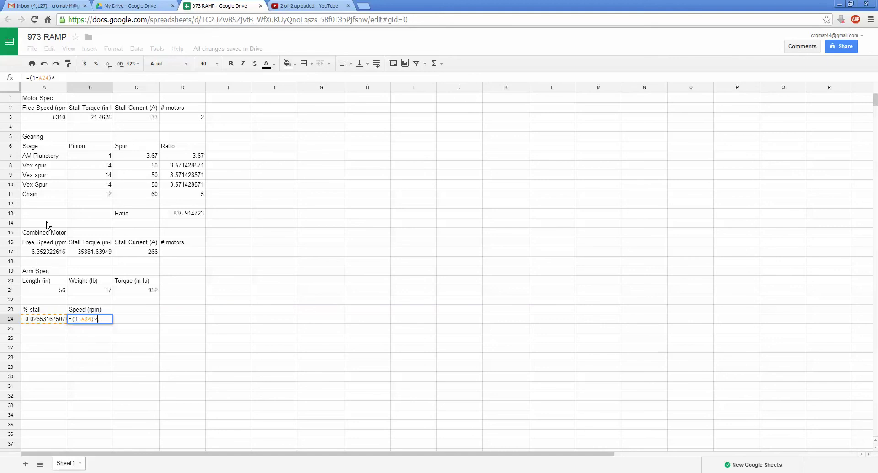
Finish the speed formula with A17, then add Degrees Traveled with a value of 90
click(42, 255)
key(Return)
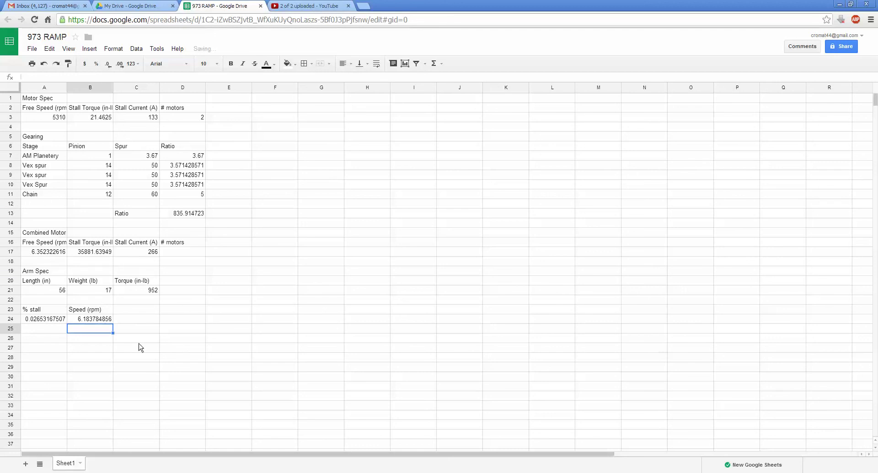
click(131, 313)
double_click(131, 313)
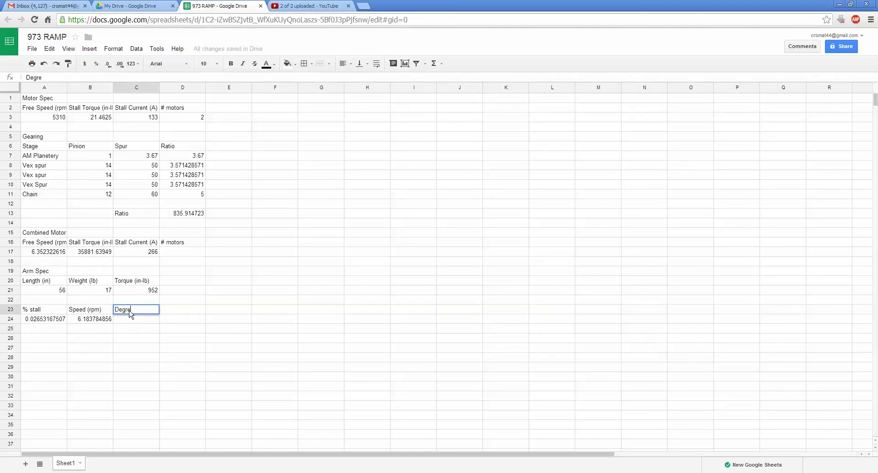
text(Degrees Traveled)
key(Return)
text(90)
key(Tab)
Add a Time to travel (s) header with the formula =C24/360/(B24/60) in D24
click(177, 312)
text(Time to travel (s)
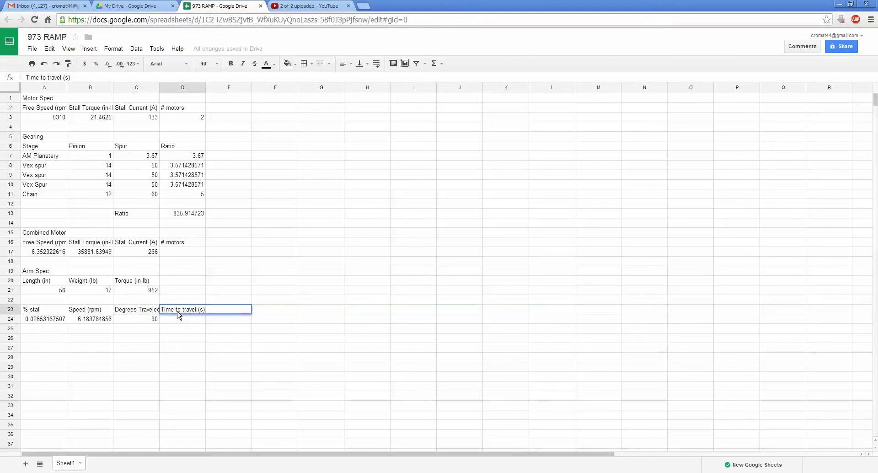
key(Return)
text(=)
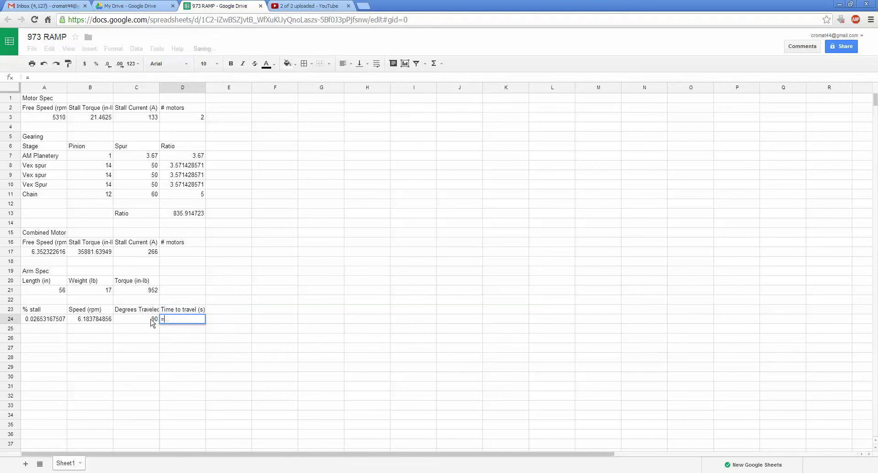
click(153, 323)
text(/360)
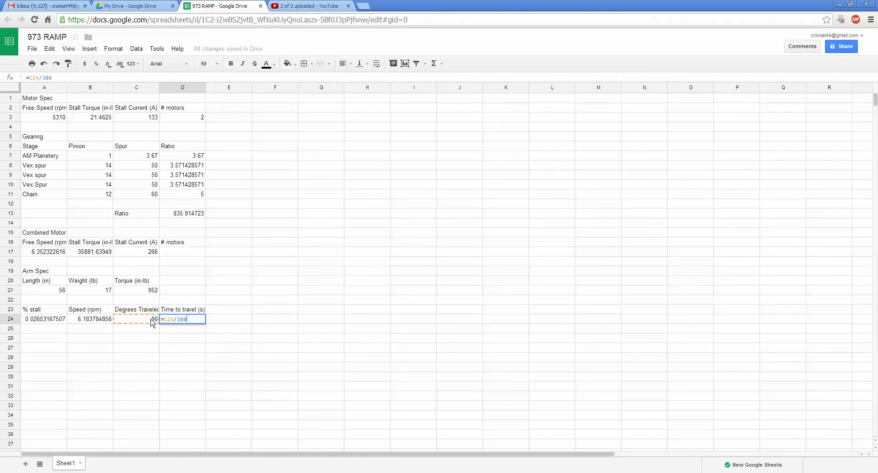
text(/()
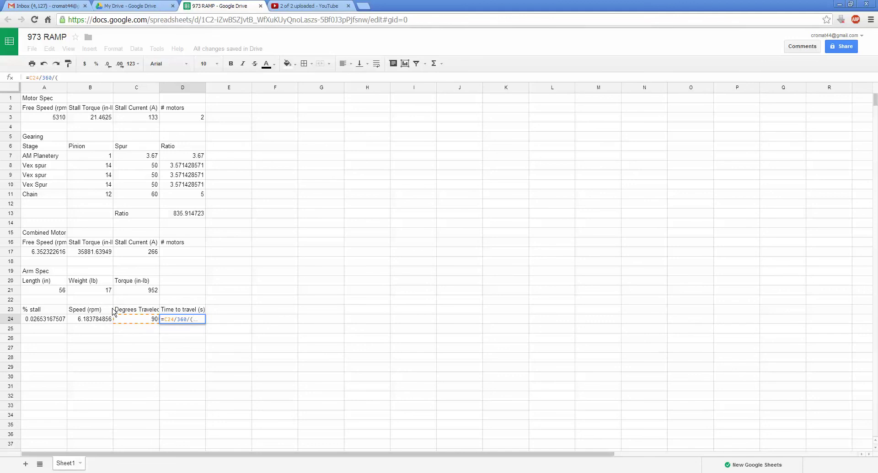
click(96, 320)
text(/60)
key(Return)
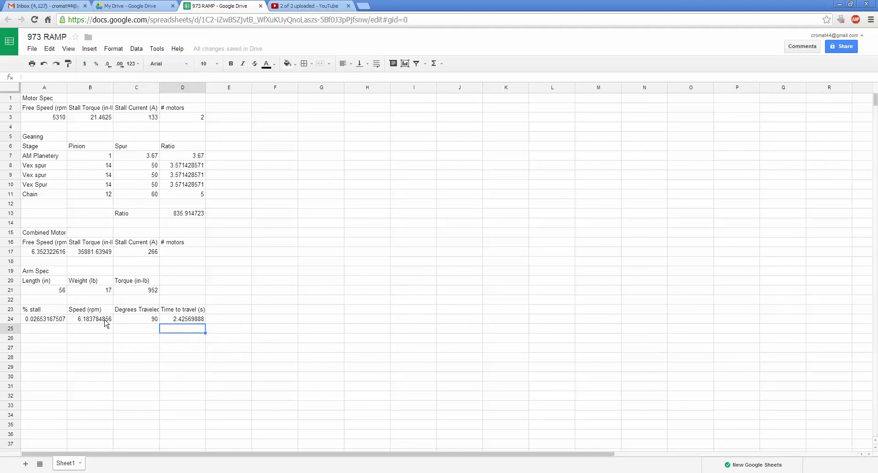
Review the travel time and arm speed formulas without changing them
double_click(199, 321)
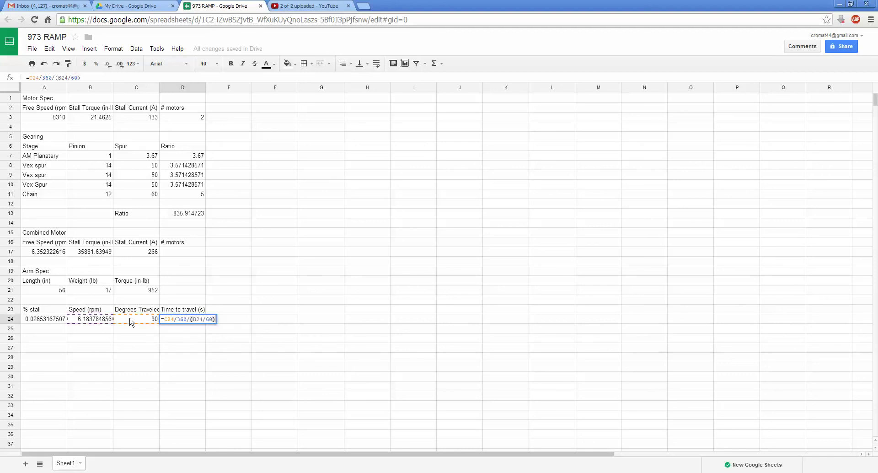
key(Return)
click(90, 321)
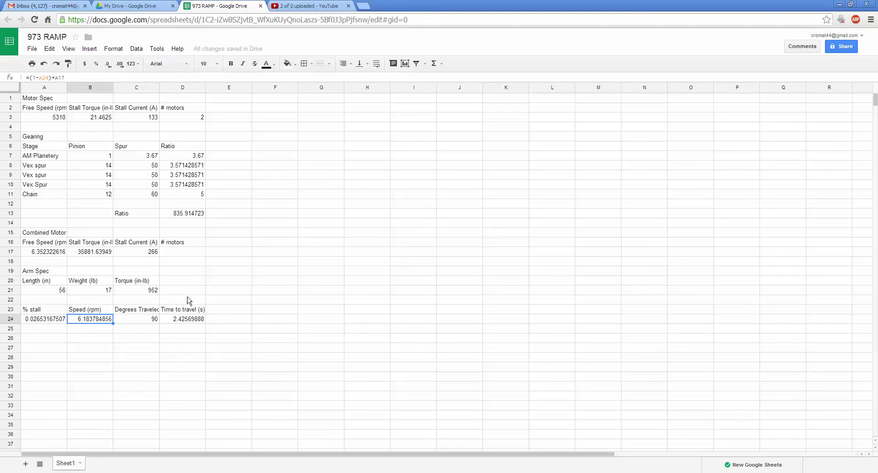
Center-align all text across the entire sheet
click(234, 137)
click(330, 186)
key(ctrl+a)
click(304, 63)
click(274, 146)
key(ctrl+a)
click(345, 64)
click(358, 79)
click(295, 130)
Apply all borders to the Motor Spec and Gearing tables
drag(49, 118, 173, 115)
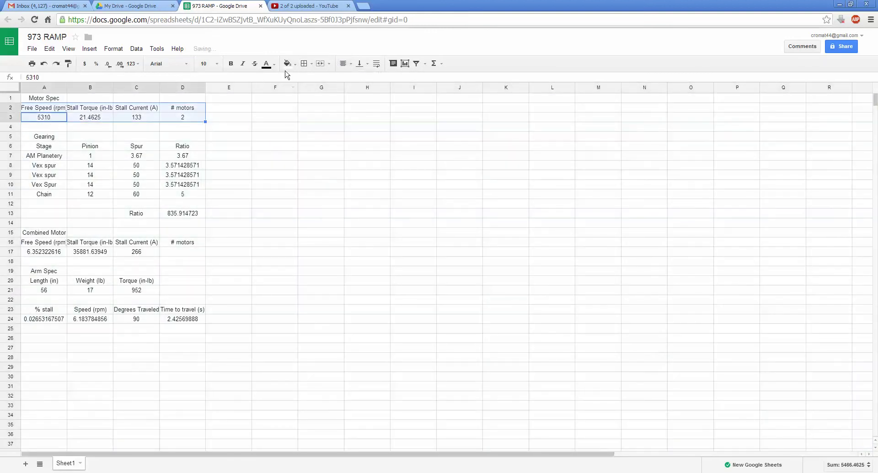
click(304, 64)
click(308, 81)
drag(183, 194, 39, 146)
click(304, 63)
click(308, 81)
Delete the stray # motors heading in D16 and border the Combined Motor table
click(179, 254)
click(200, 244)
key(Delete)
drag(136, 252, 41, 241)
click(304, 64)
click(308, 81)
Apply all borders to the Arm Spec table and the stall, speed and travel-time table
drag(44, 290, 138, 280)
click(304, 64)
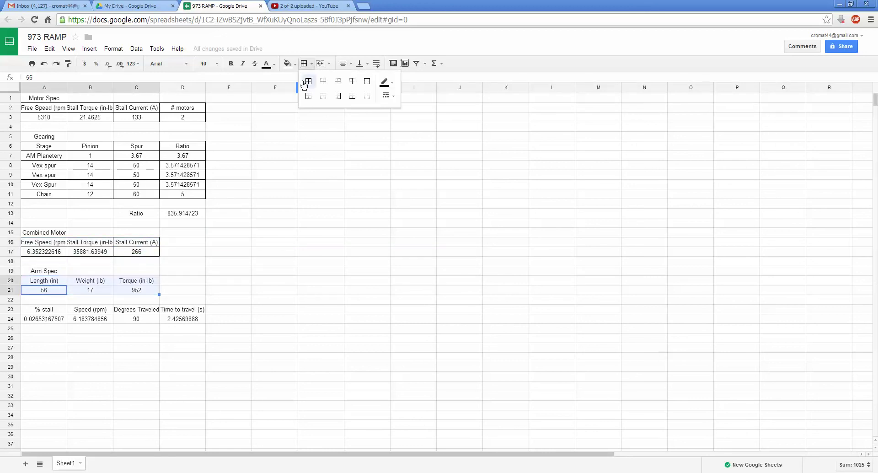
click(308, 81)
click(181, 321)
drag(182, 322, 43, 309)
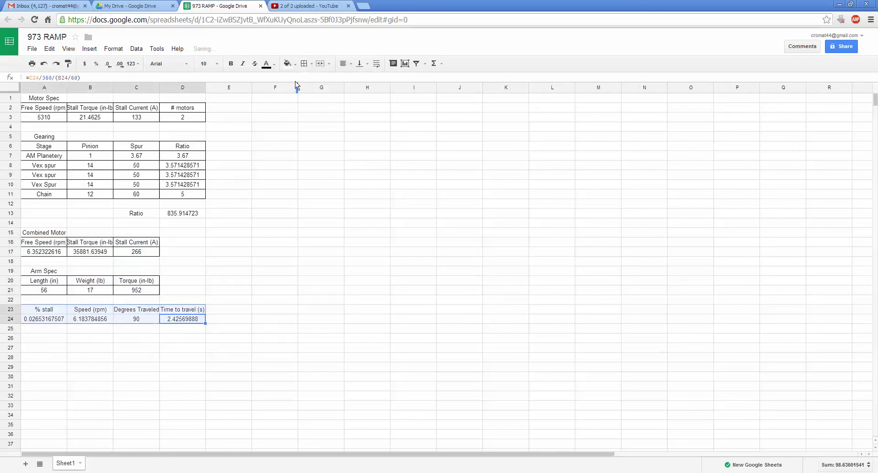
click(304, 63)
click(274, 174)
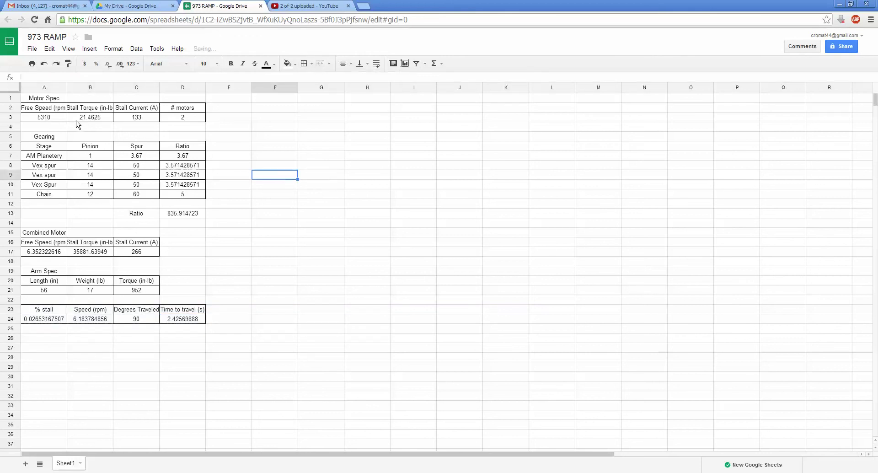
Shade the Motor Spec table (A2:D3) and gearing inputs (A6:C11) light green
click(26, 119)
drag(26, 121, 183, 108)
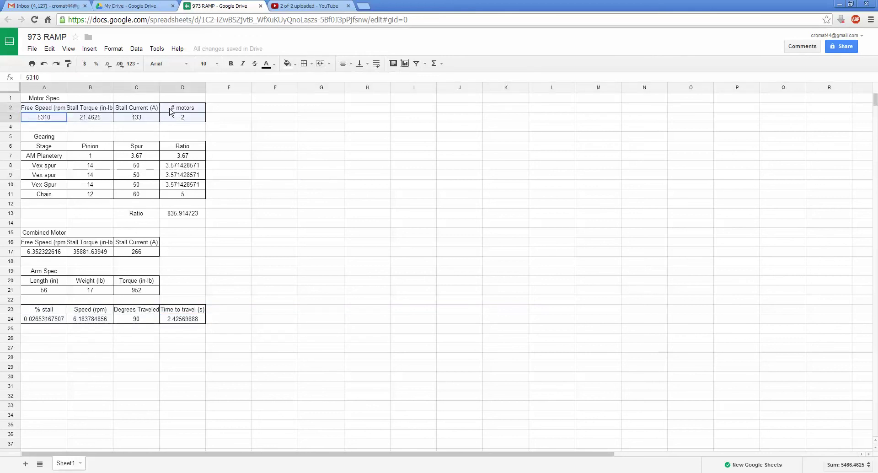
click(287, 64)
click(322, 121)
click(273, 126)
drag(44, 146, 129, 195)
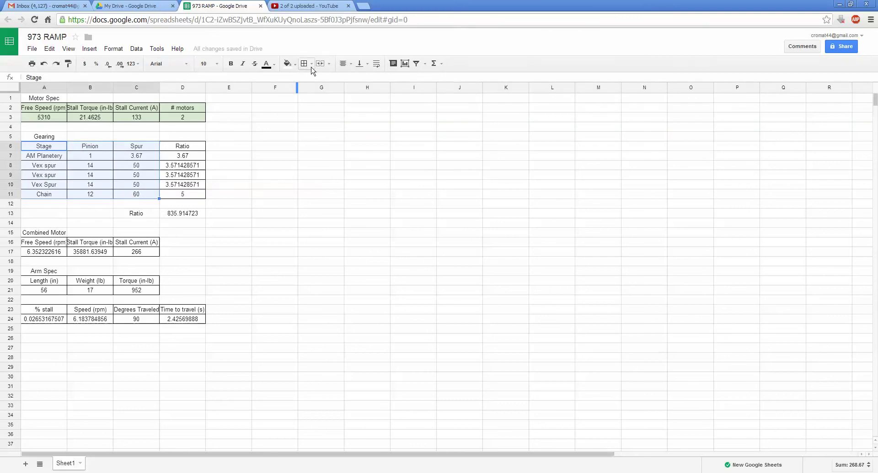
click(288, 63)
click(324, 122)
Shade the Ratio column (D6:D11) and total Ratio cells (C13:D13) light orange
drag(182, 146, 194, 194)
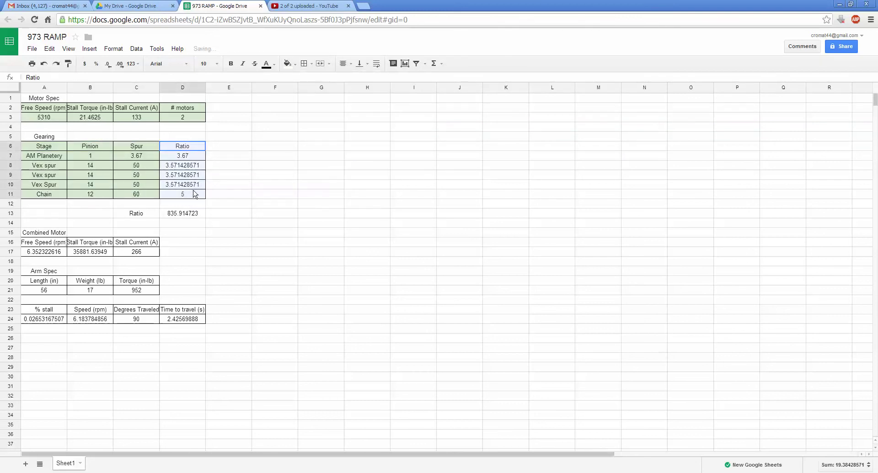
click(287, 64)
click(307, 116)
click(245, 194)
drag(147, 213, 176, 214)
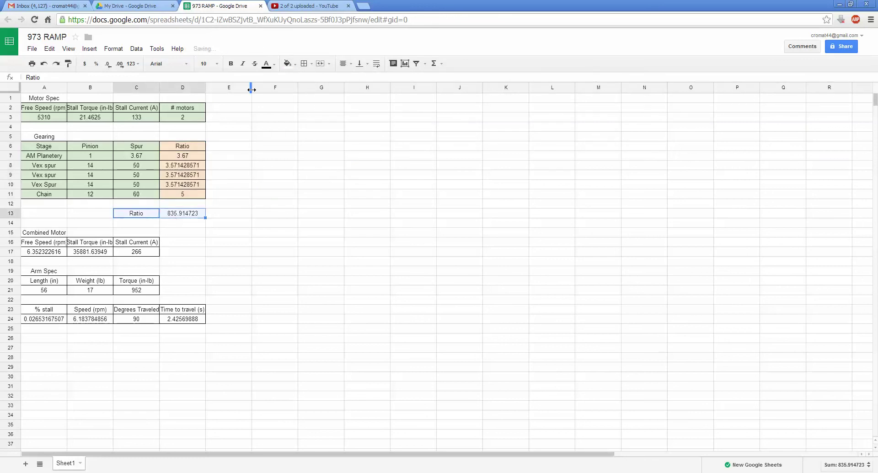
click(287, 64)
click(311, 117)
click(231, 195)
Select the Combined Motor values and bring up the fill colours, but leave them unshaded
drag(65, 252, 124, 256)
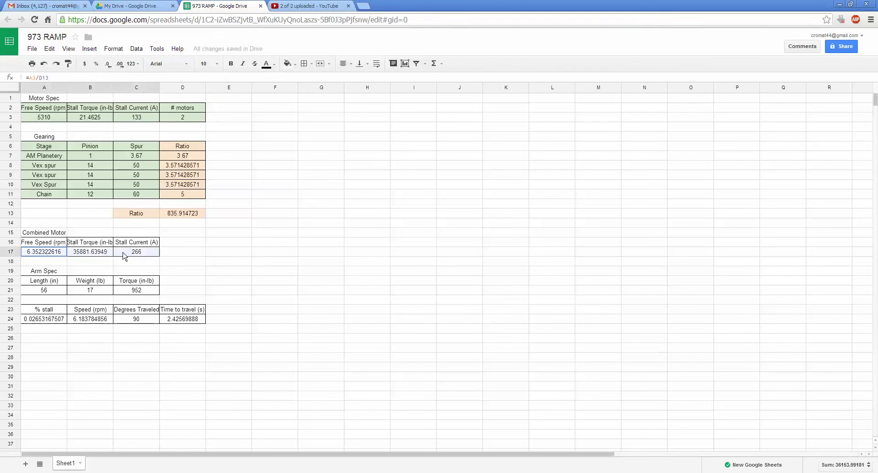
click(288, 63)
click(217, 211)
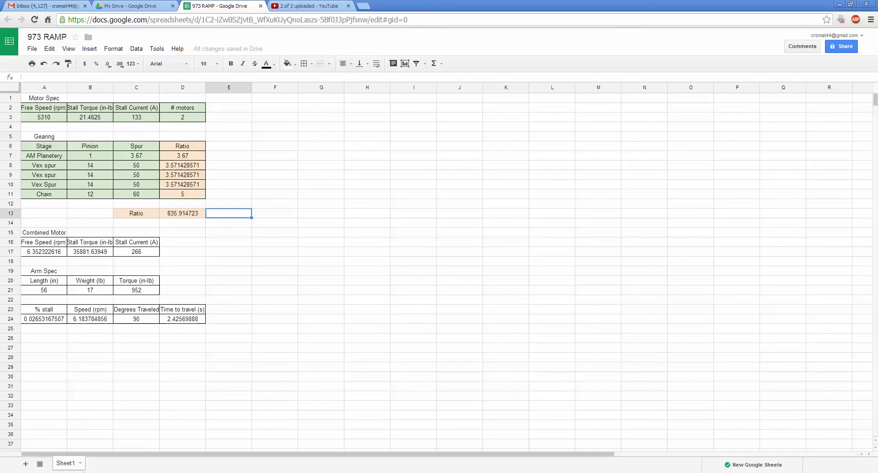
Rename the first sheet to Arm
click(80, 463)
click(95, 381)
text(Arm)
key(Return)
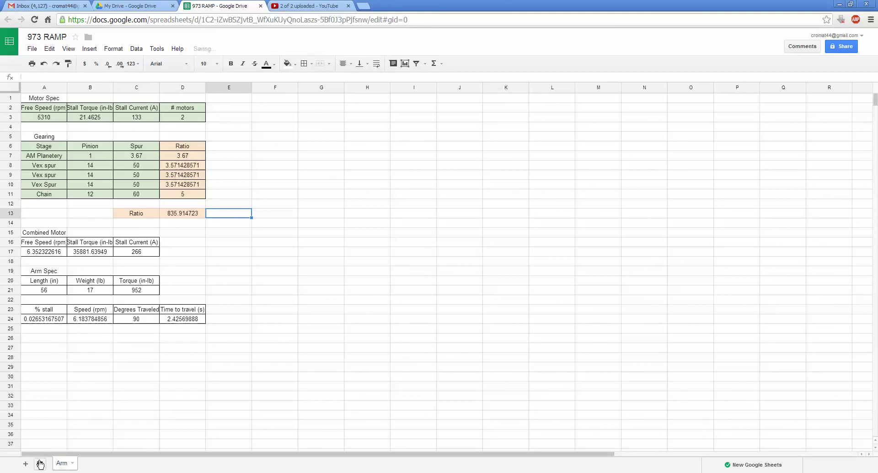
Add a new blank sheet named Elevator
click(25, 464)
click(104, 463)
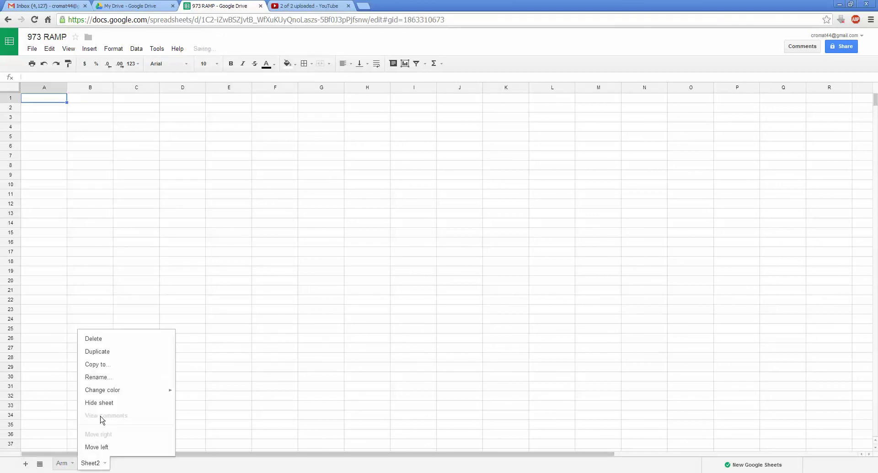
click(101, 379)
text(Elevaqto)
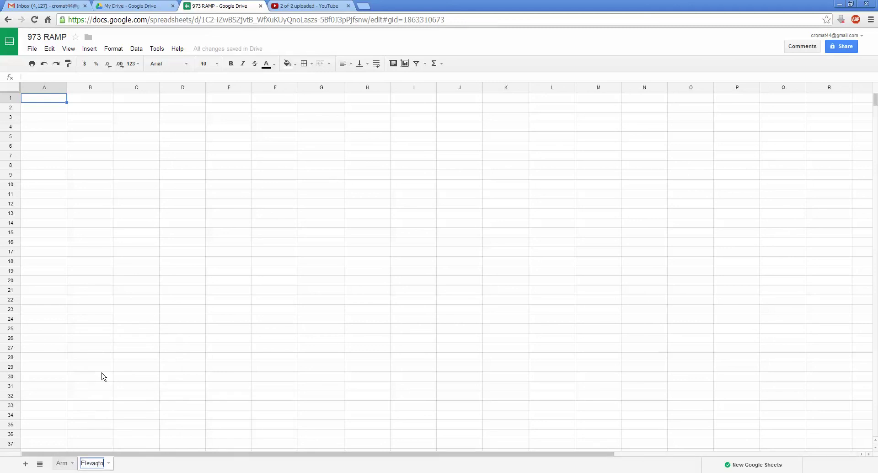
key(BackSpace)
key(BackSpace)
key(BackSpace)
text(tor)
key(Return)
Add a third blank sheet named Drive Doc
click(26, 463)
click(139, 463)
click(131, 376)
text(Drive Doc)
key(Return)
Check the Drive Doc and Elevator sheets, then return to the Arm sheet
click(63, 462)
click(131, 464)
click(94, 464)
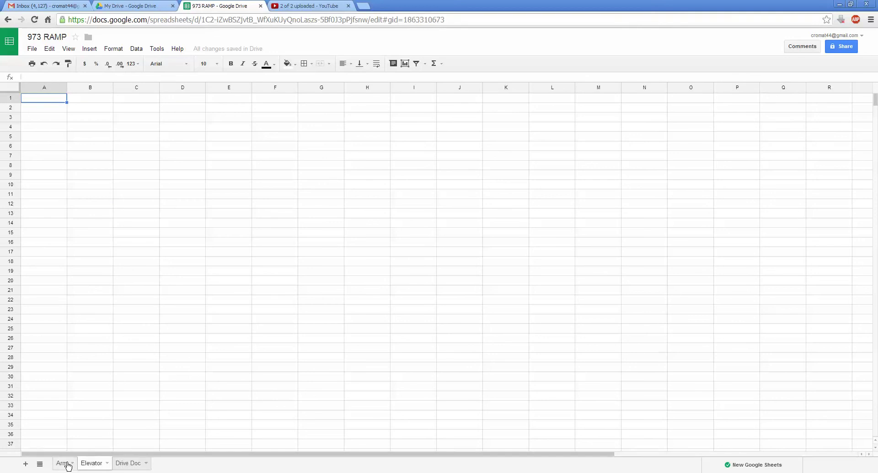
click(64, 464)
drag(90, 165, 157, 254)
click(262, 254)
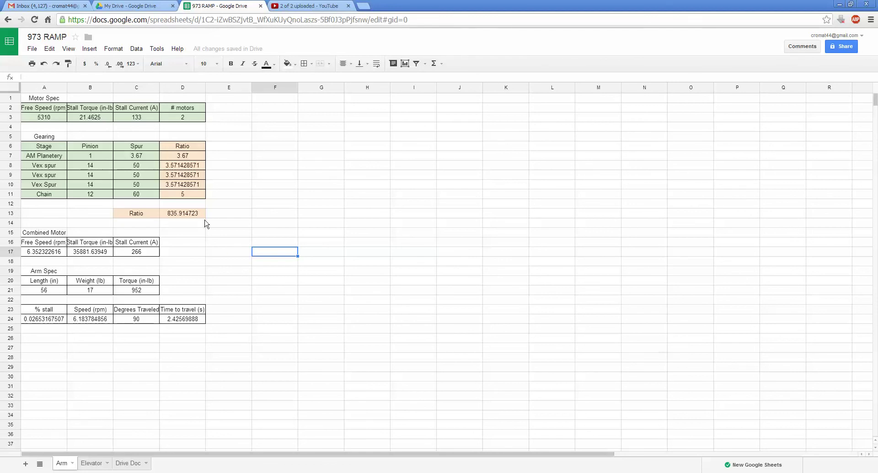
click(93, 169)
key(Down)
key(Down)
key(Up)
key(Right)
key(Down)
key(Left)
key(Up)
key(Up)
key(Up)
key(Down)
key(Down)
key(Right)
click(49, 118)
drag(593, 110, 658, 324)
click(56, 119)
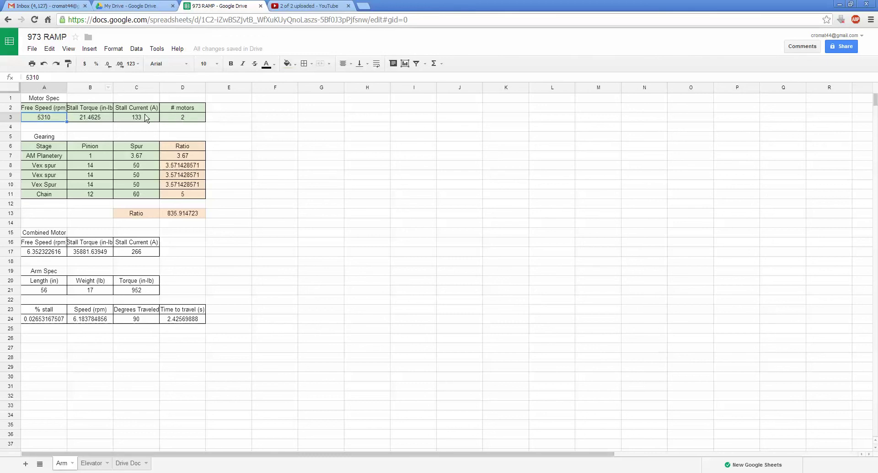
click(143, 169)
click(98, 169)
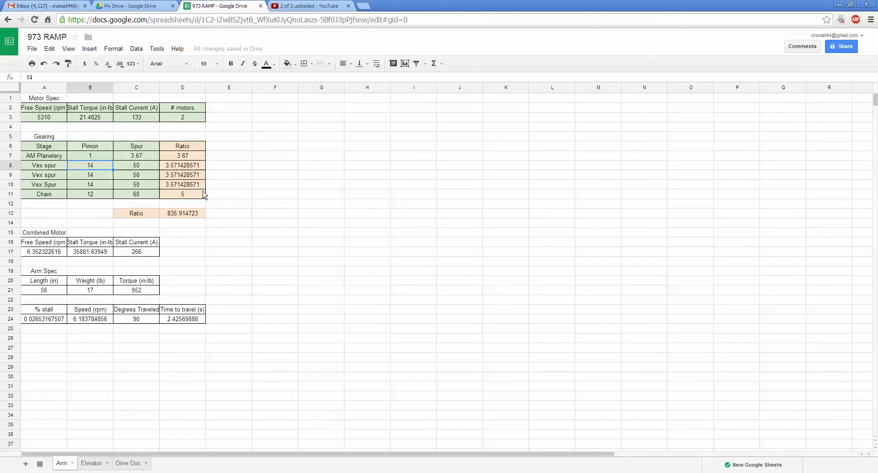
mouse_move(65, 106)
mouse_down()
mouse_move(55, 98)
mouse_move(192, 319)
mouse_move(50, 98)
mouse_up()
click(216, 303)
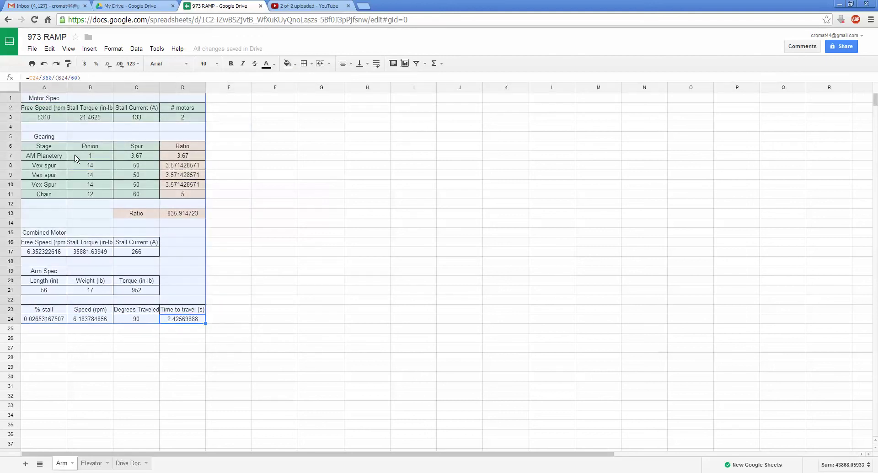
click(193, 170)
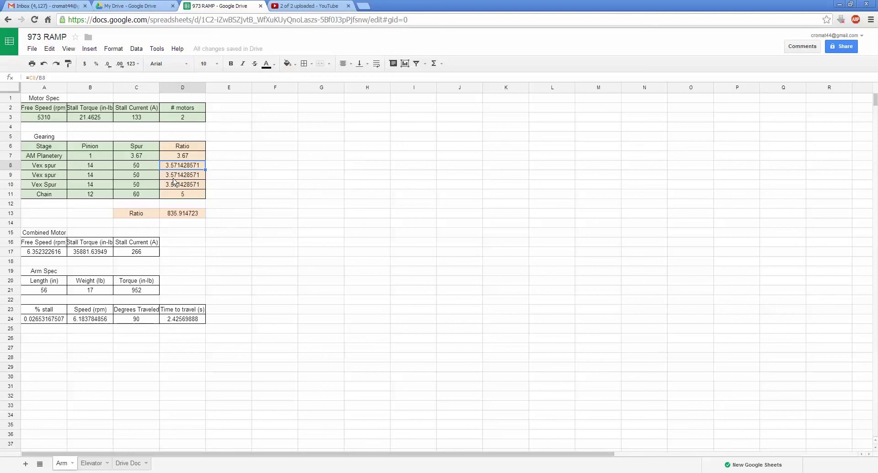
drag(50, 117, 195, 324)
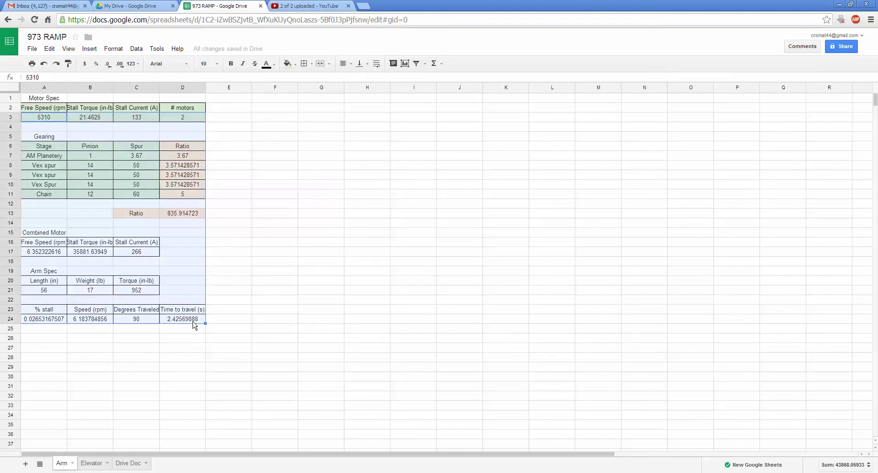
click(251, 219)
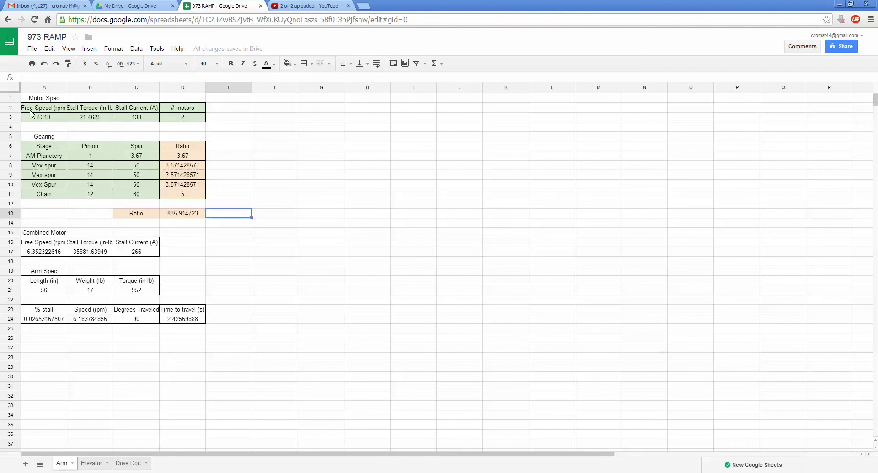
drag(30, 112, 179, 325)
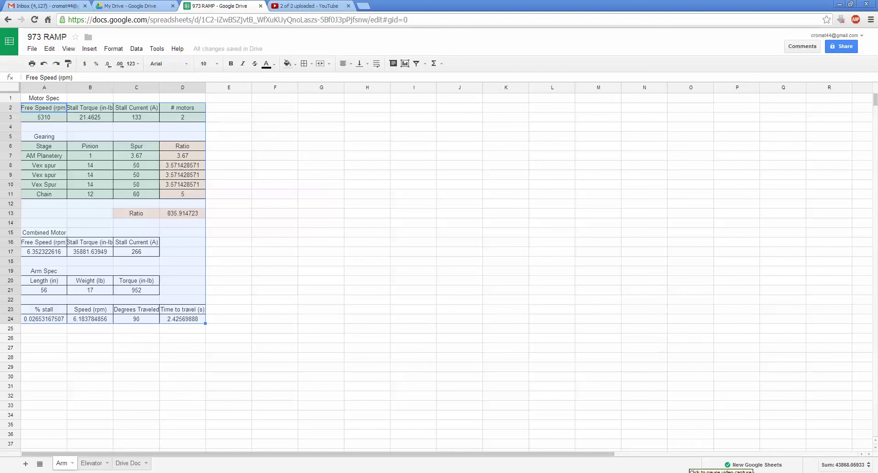
click(320, 242)
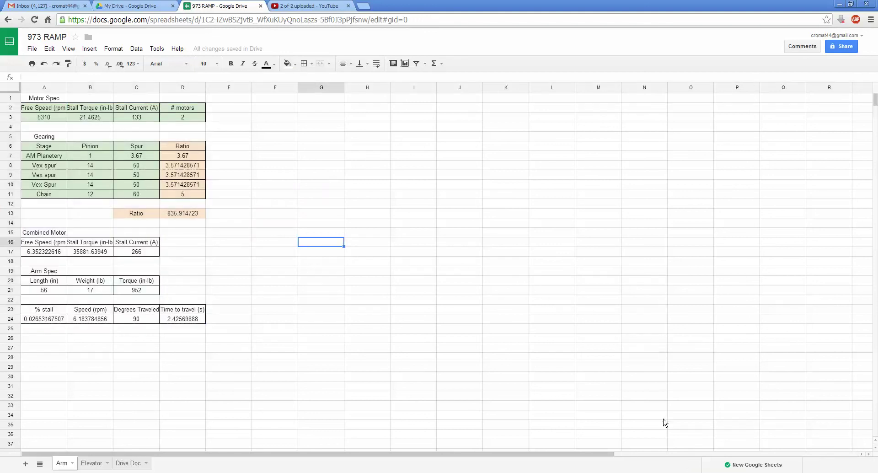